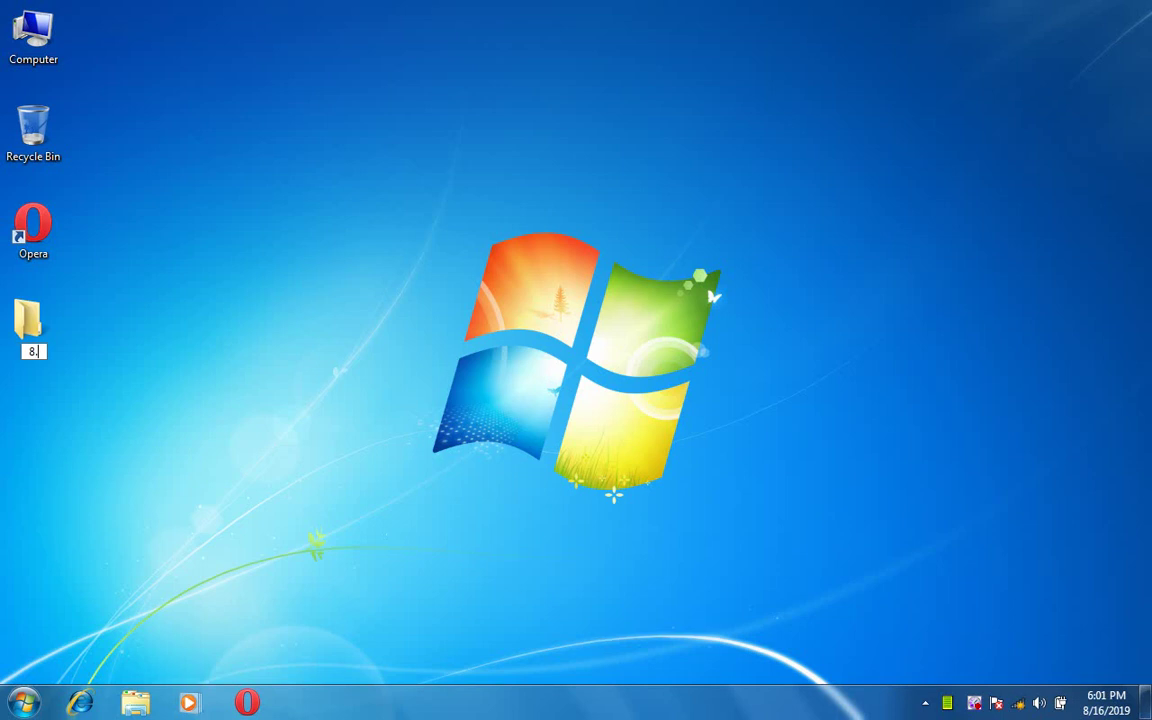
Name the new desktop folder 8.5 and open the INSITE8.5.0 disc in DVD drive E:.
text(5)
click(43, 61)
double_click(43, 61)
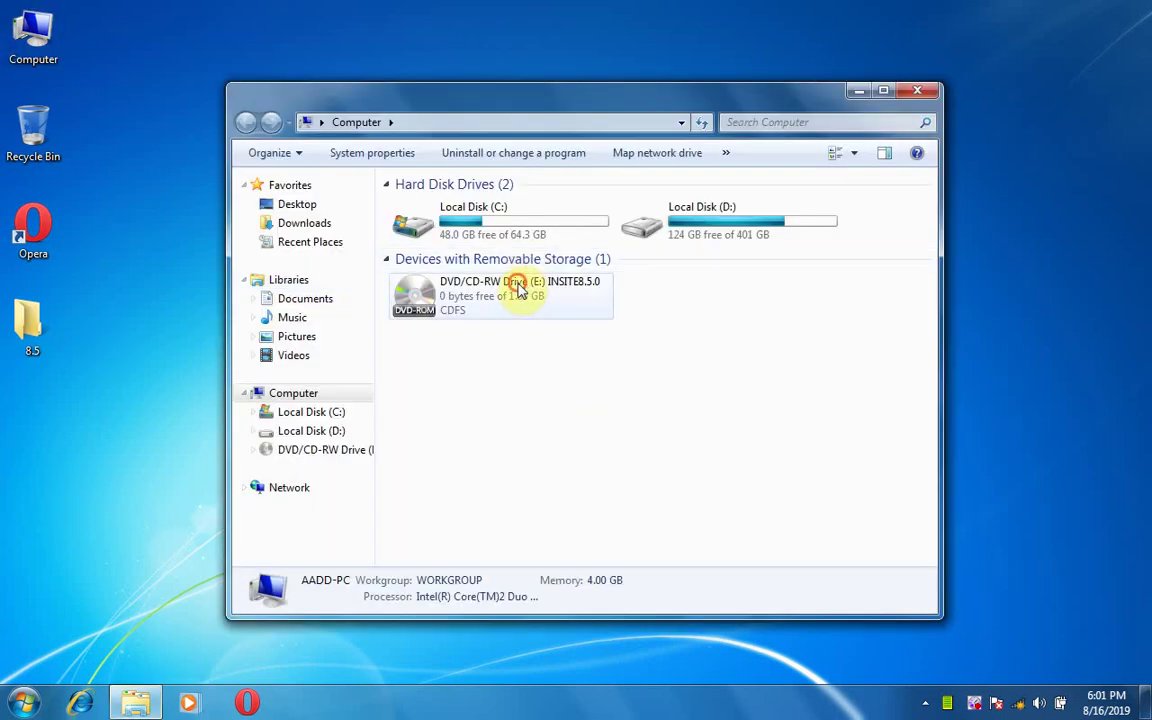
click(518, 289)
right_click(518, 289)
click(530, 295)
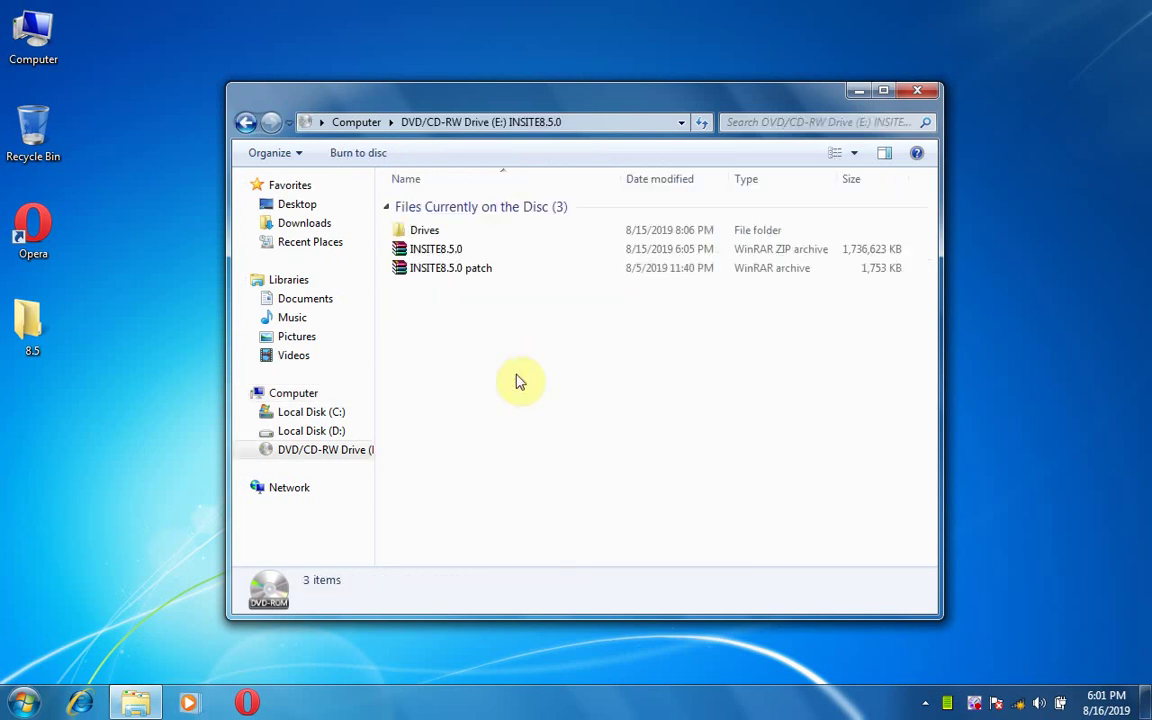
Extract the INSITE8.5.0 archive from the disc into the 8.5 folder on the desktop.
click(440, 256)
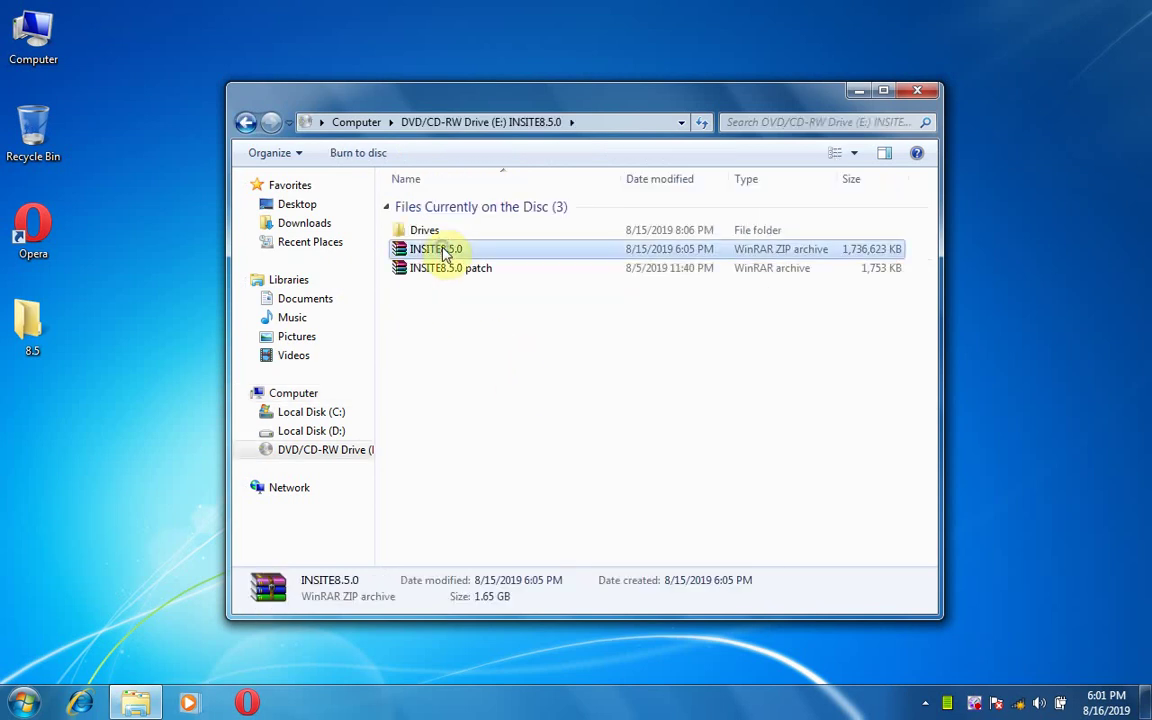
right_click(443, 252)
click(480, 278)
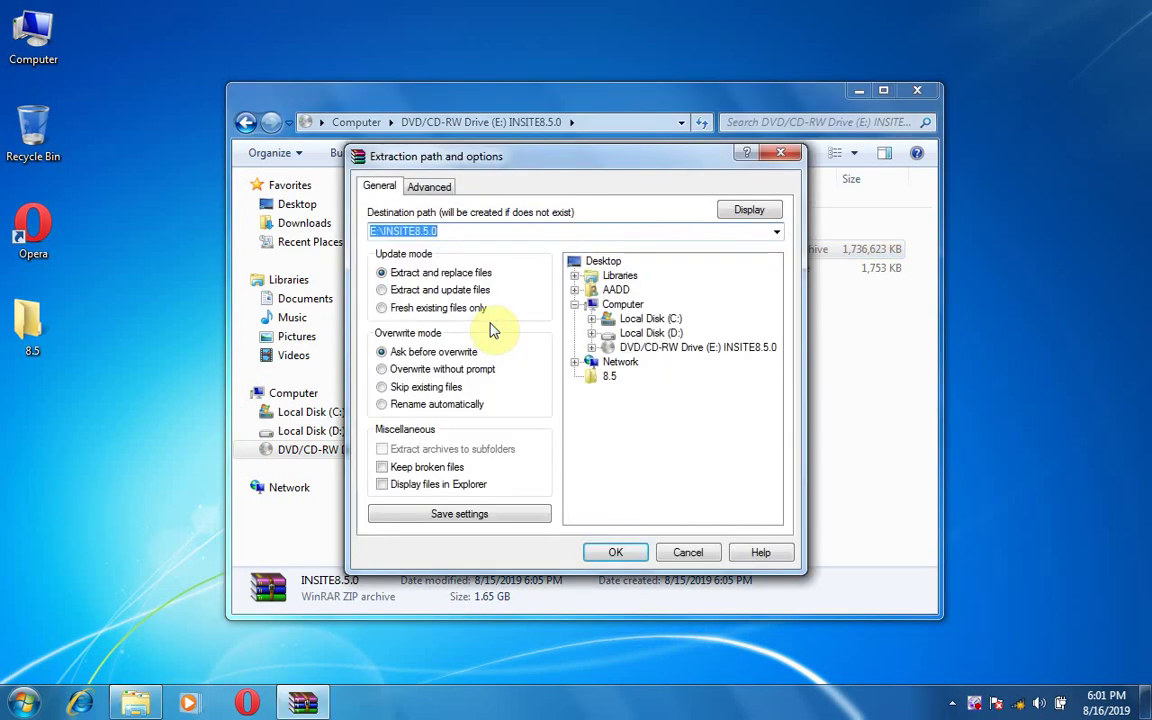
click(609, 376)
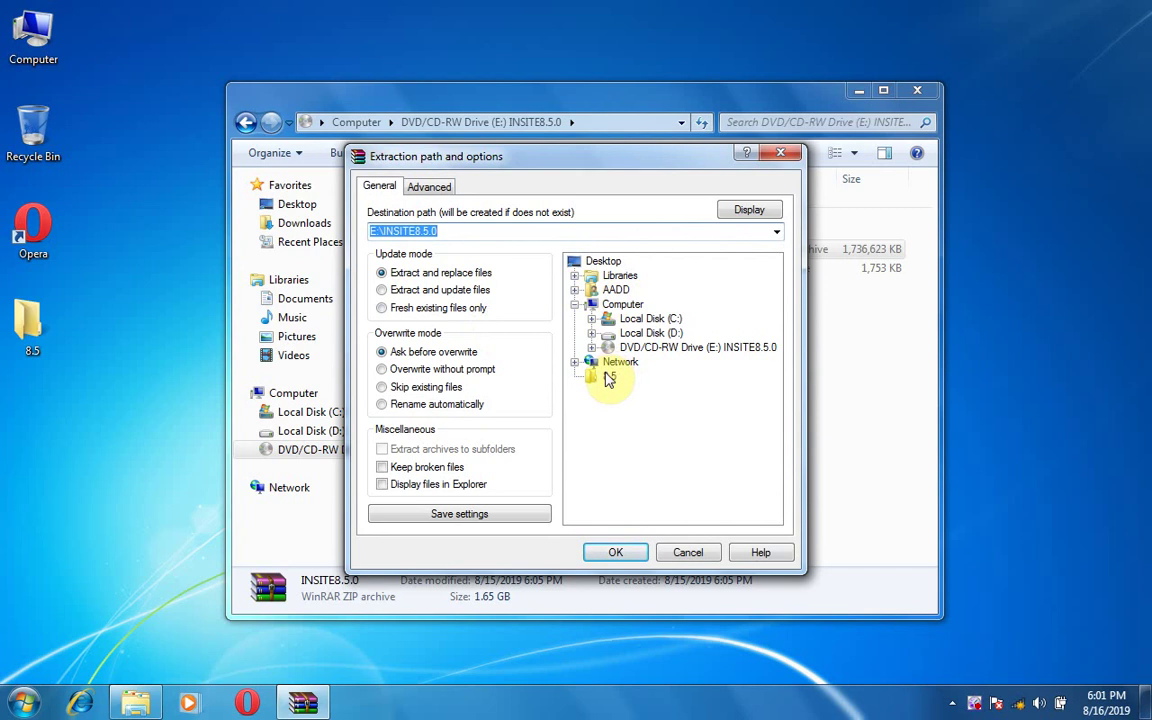
click(610, 551)
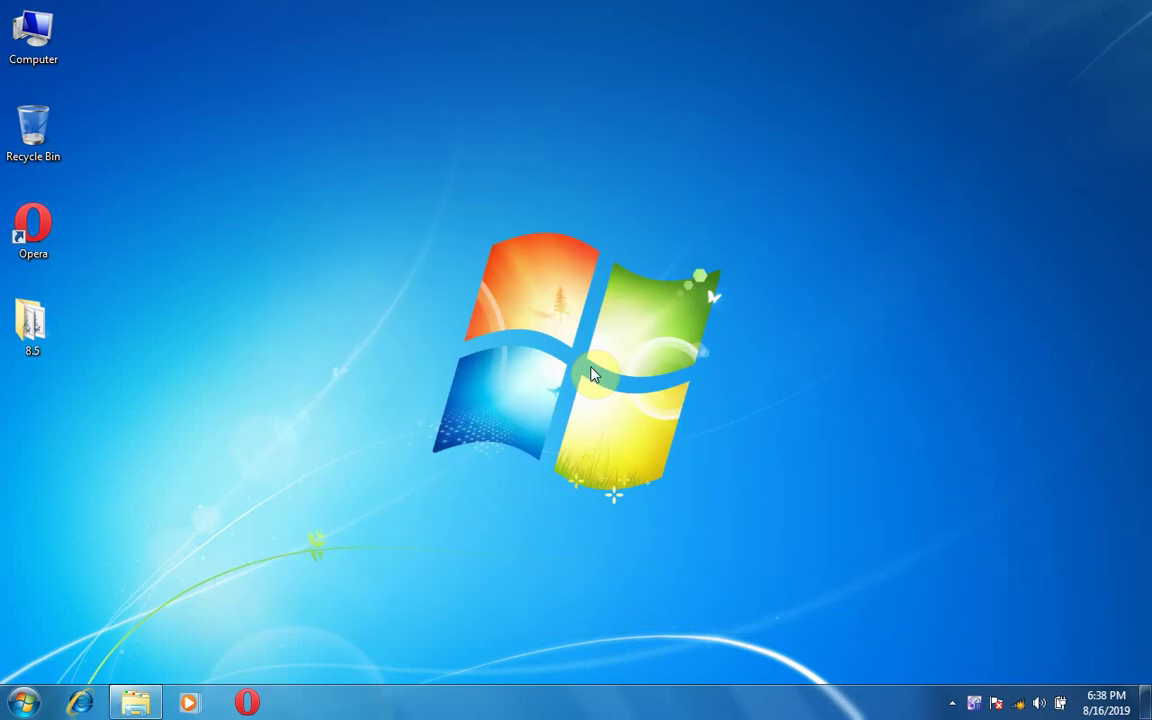
Open the desktop folder 8.5 and run the AdminInstall batch file as administrator.
double_click(47, 322)
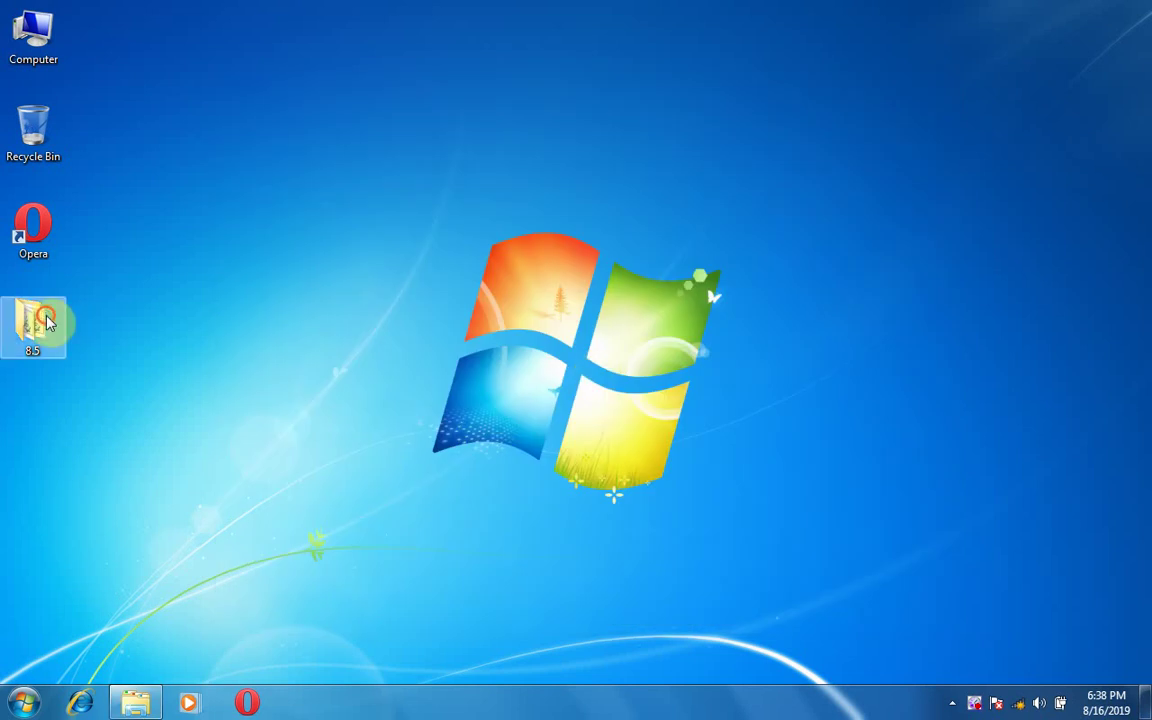
click(522, 189)
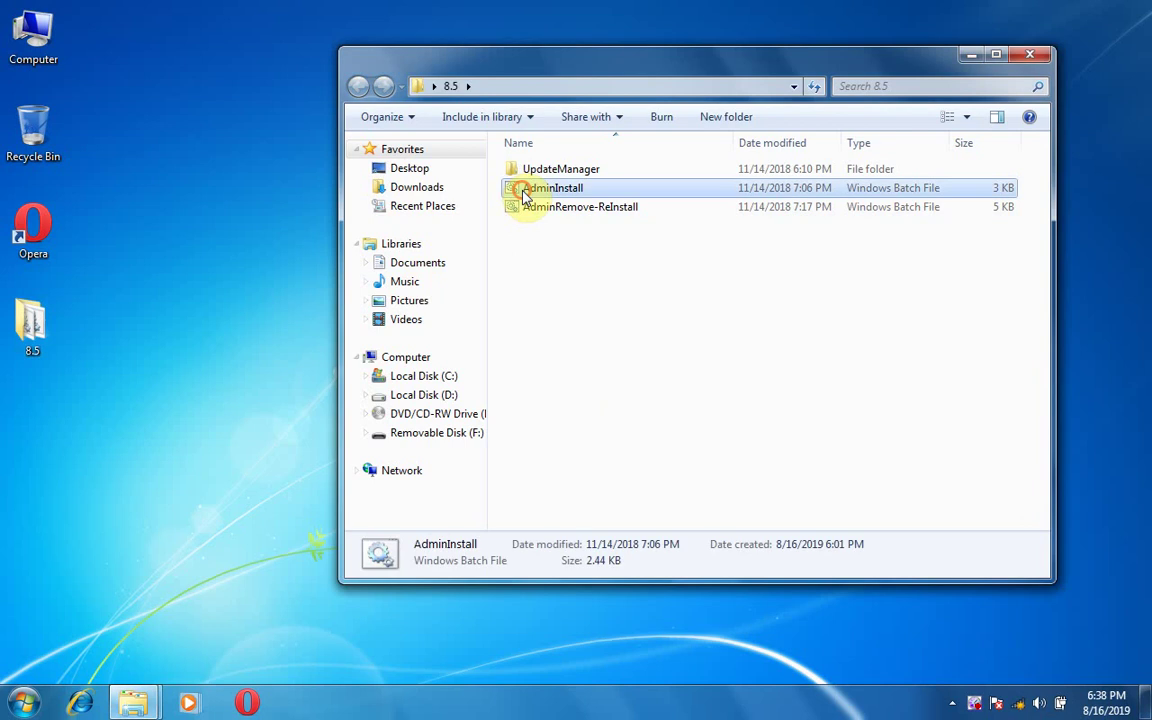
right_click(522, 190)
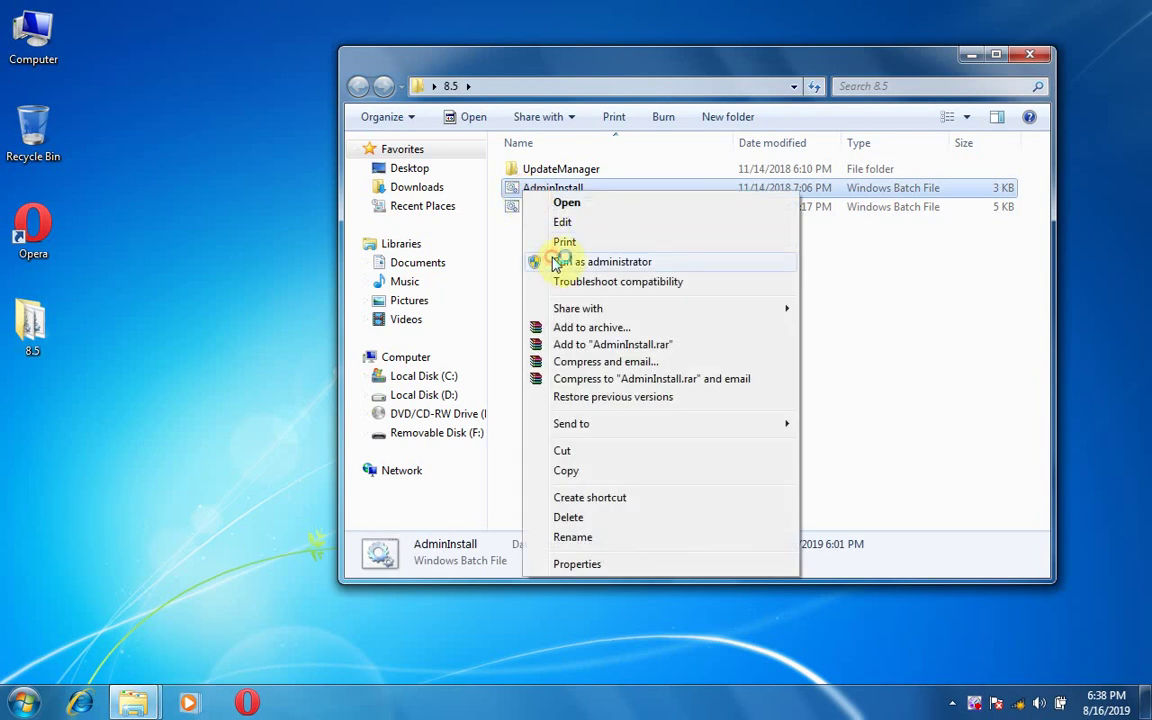
click(555, 262)
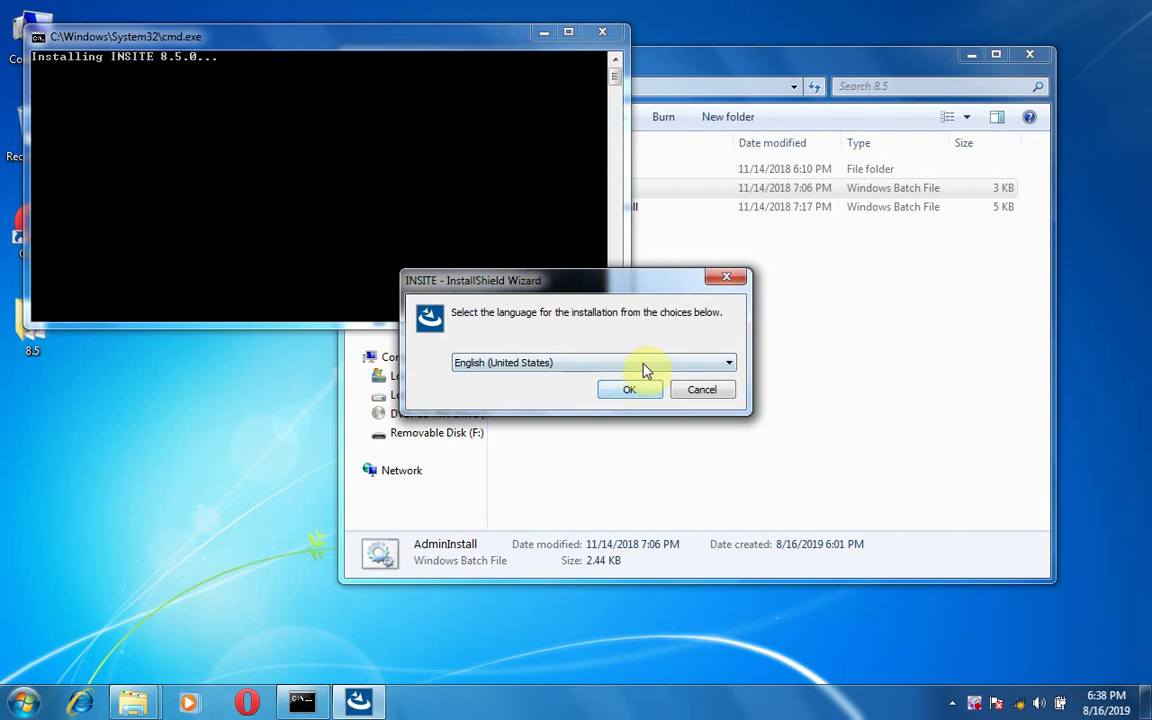
Choose English (United States) as the setup language and install the required INSITE components.
click(643, 365)
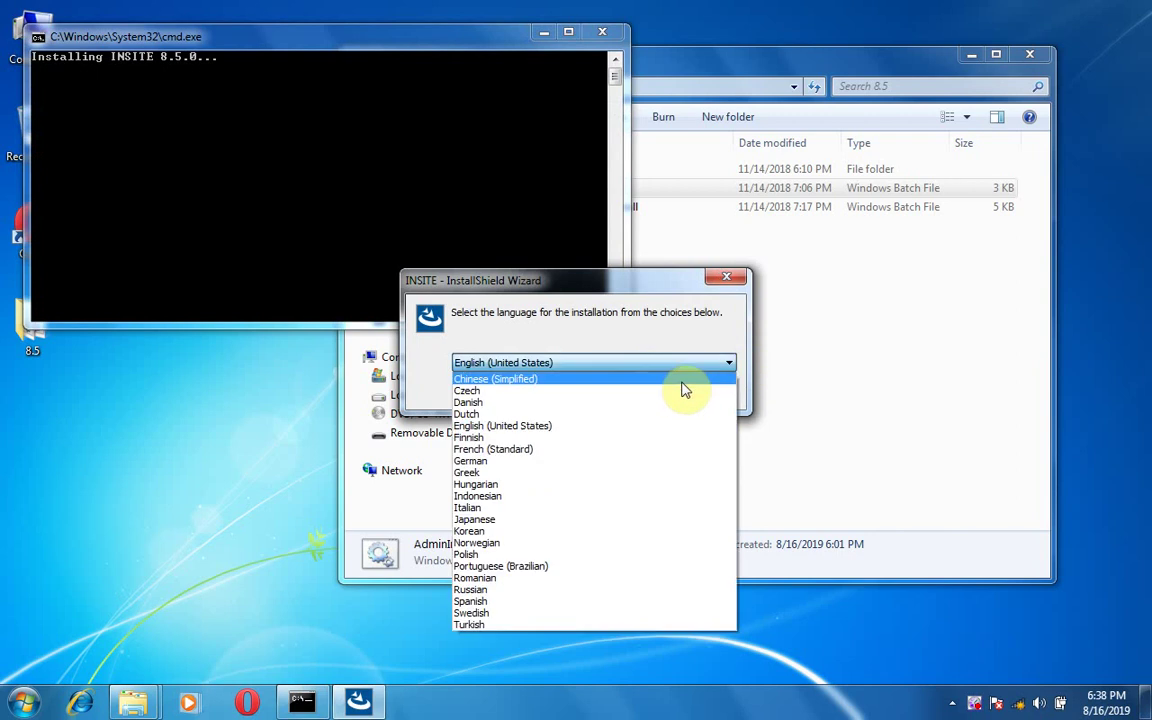
click(623, 432)
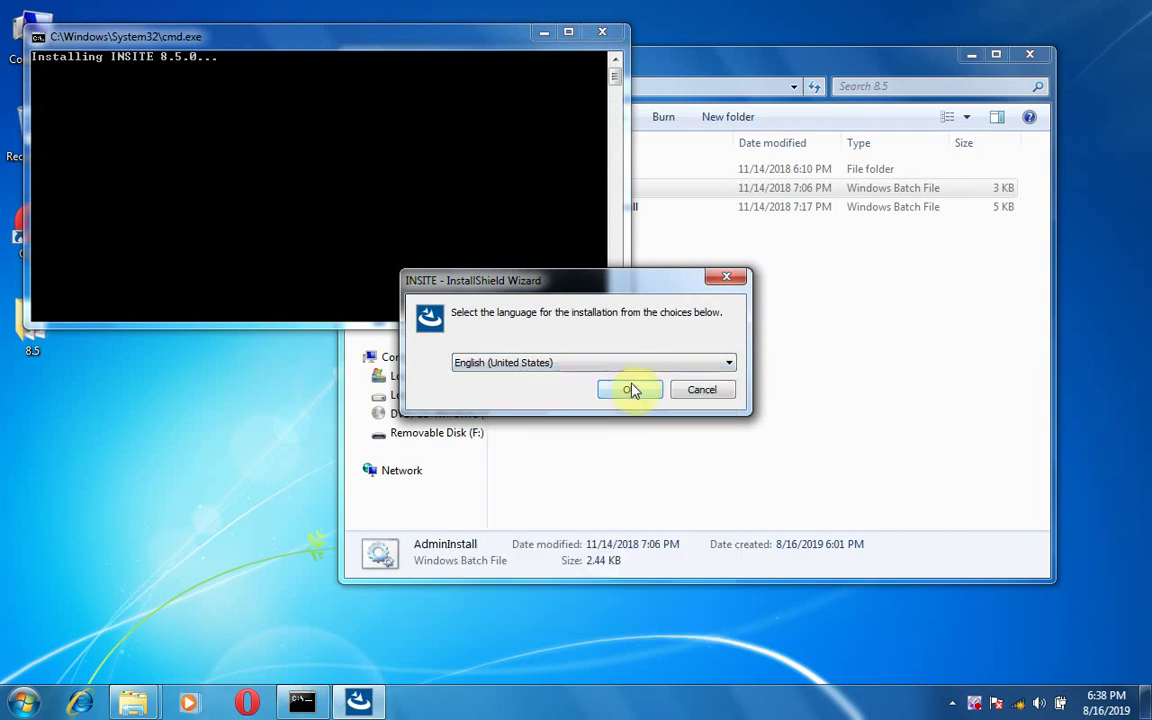
click(632, 390)
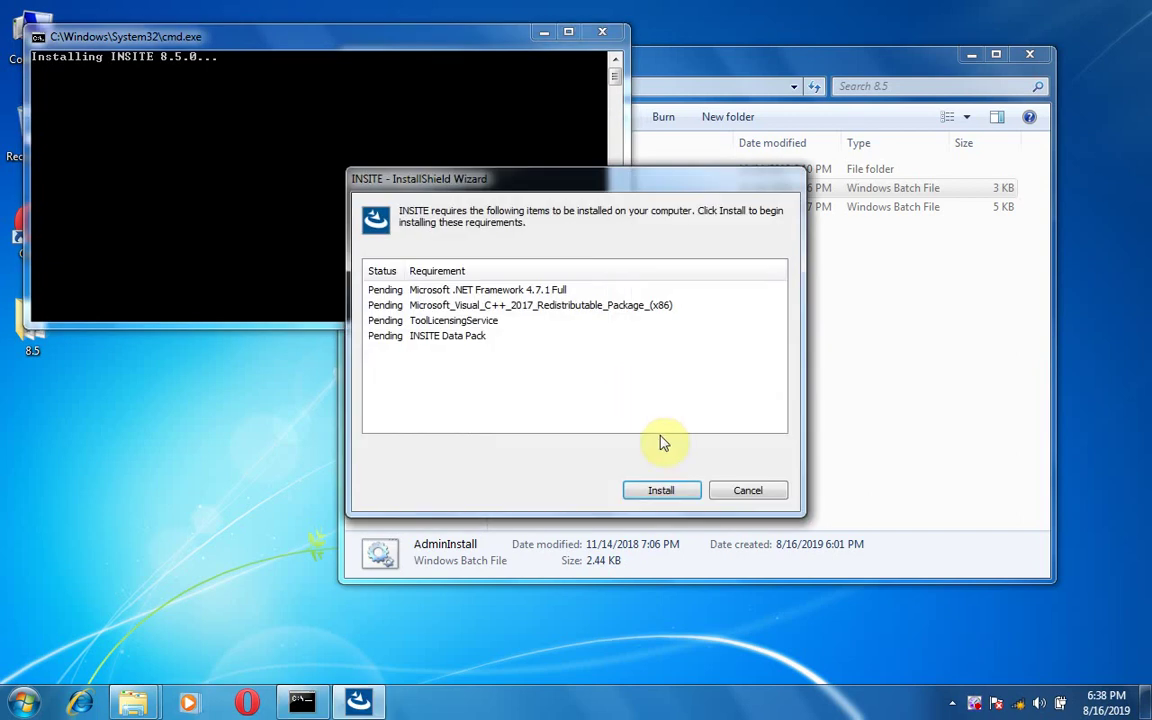
click(672, 489)
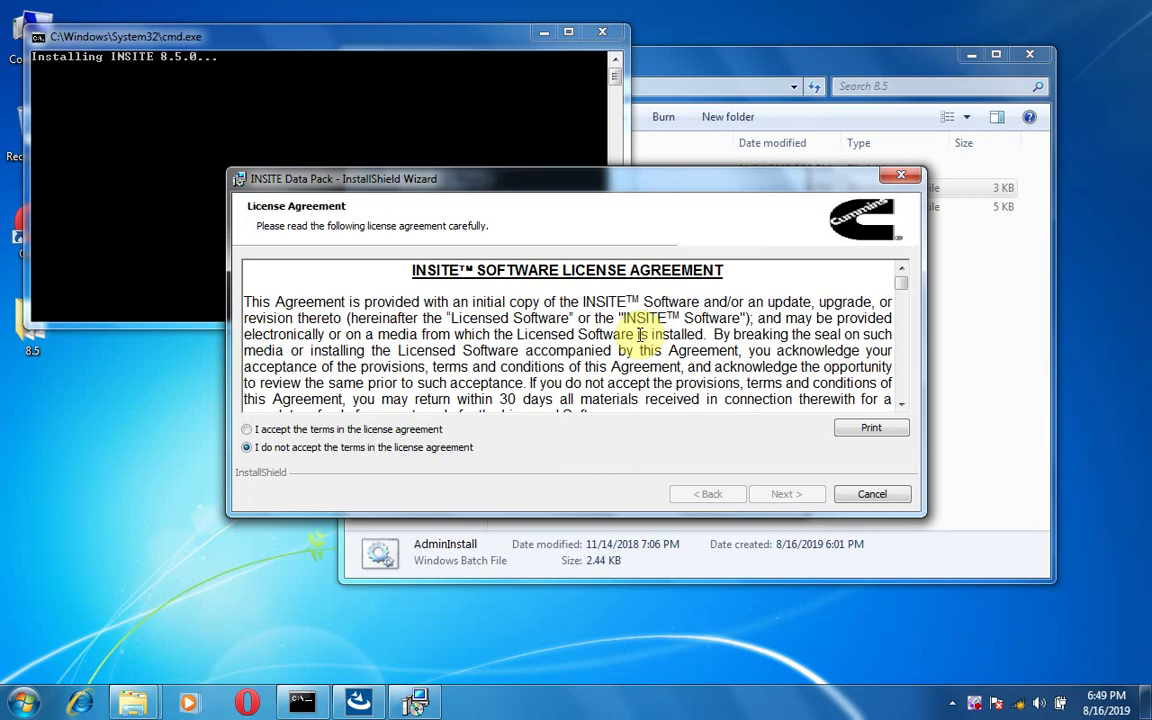
Accept the INSITE Data Pack license and complete its installation, moving the missing-files error message out of the way.
click(290, 429)
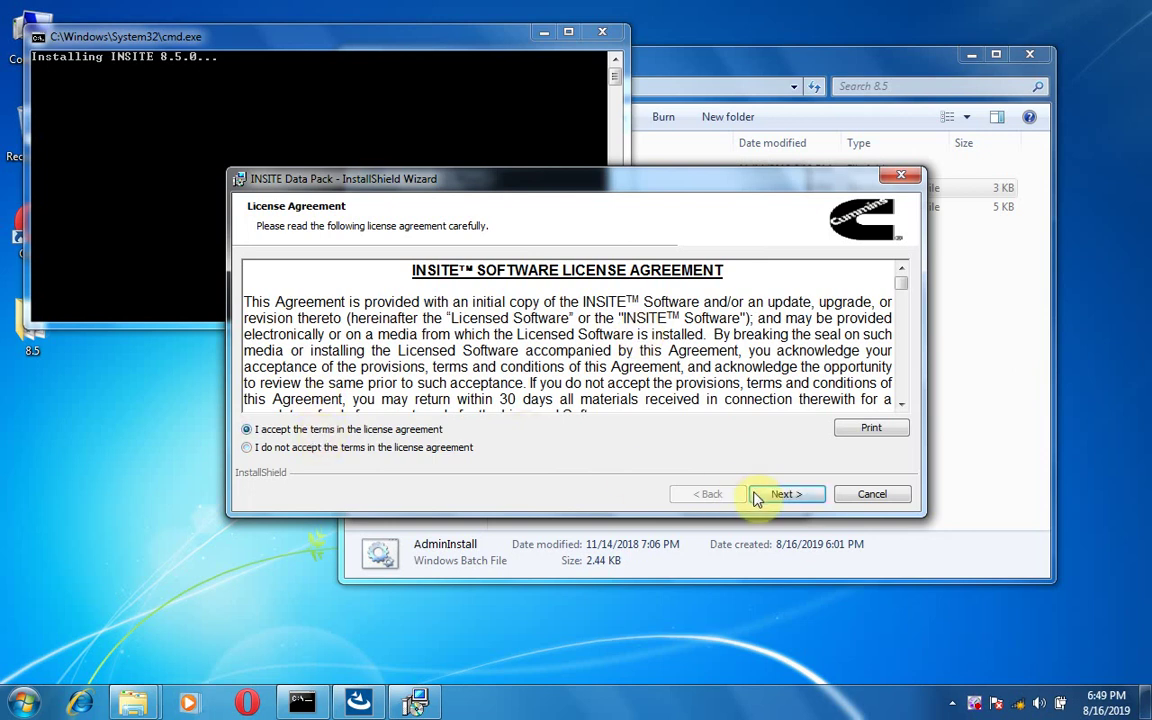
click(772, 494)
click(664, 494)
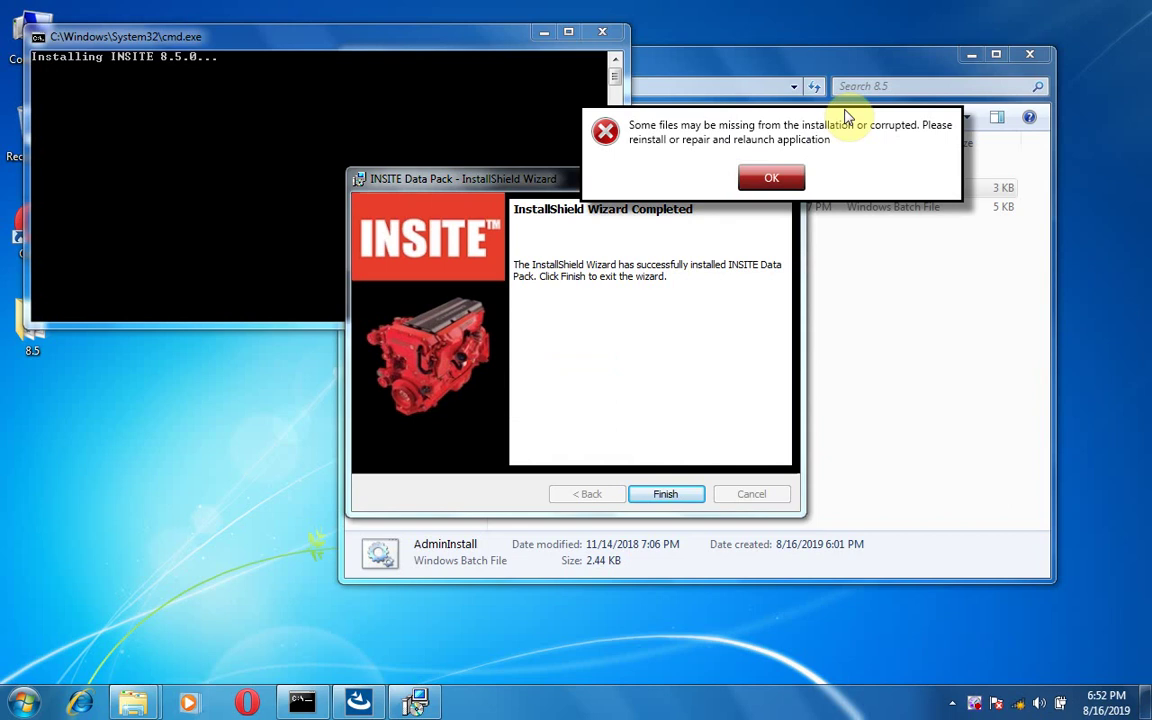
drag(892, 45, 956, 20)
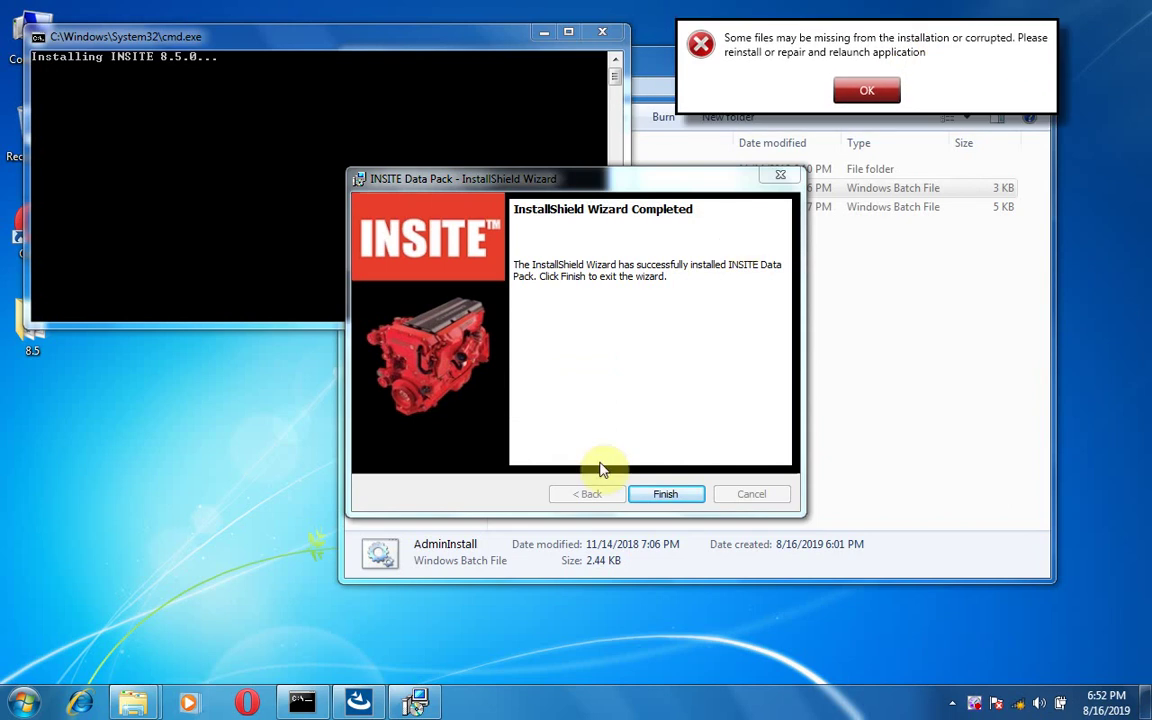
click(663, 494)
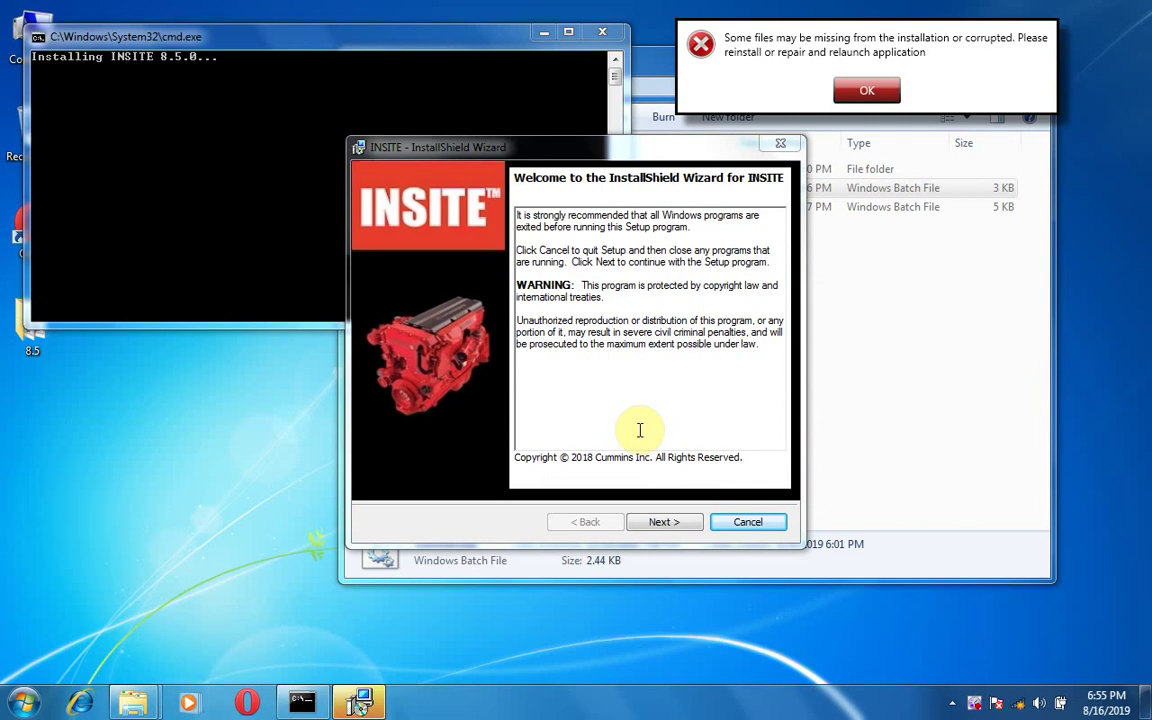
Proceed through the INSITE setup wizard, accept the license agreement and complete the INSITE installation.
click(668, 523)
click(535, 430)
click(647, 495)
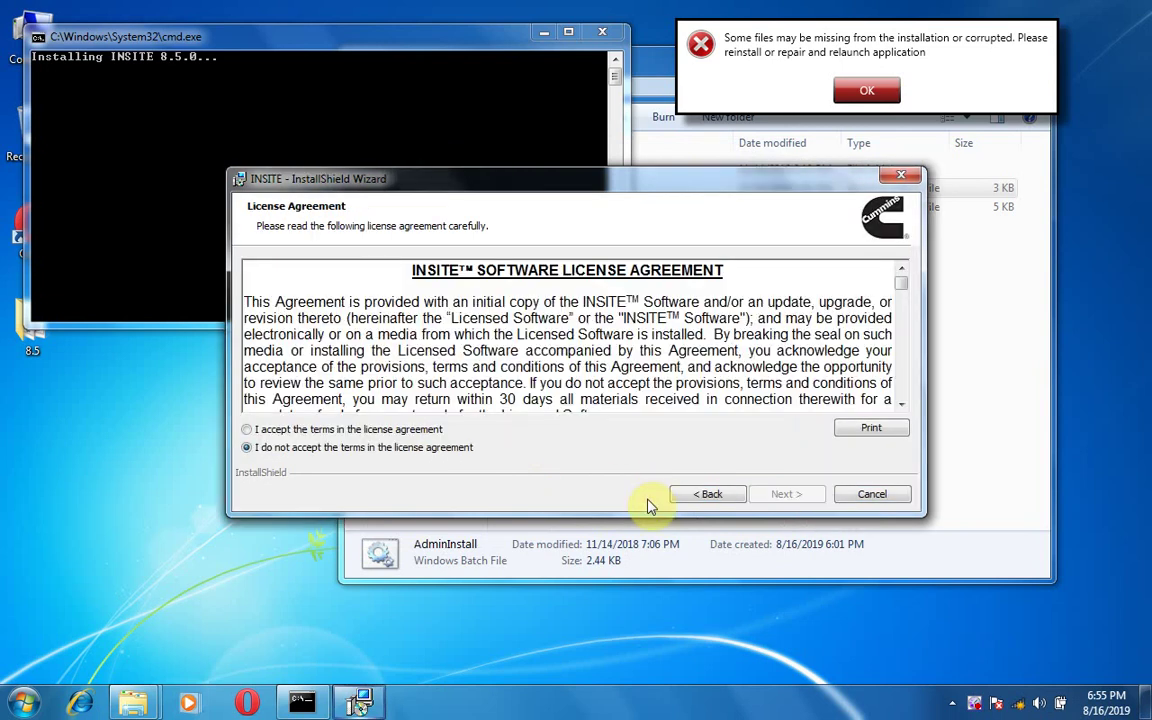
click(438, 430)
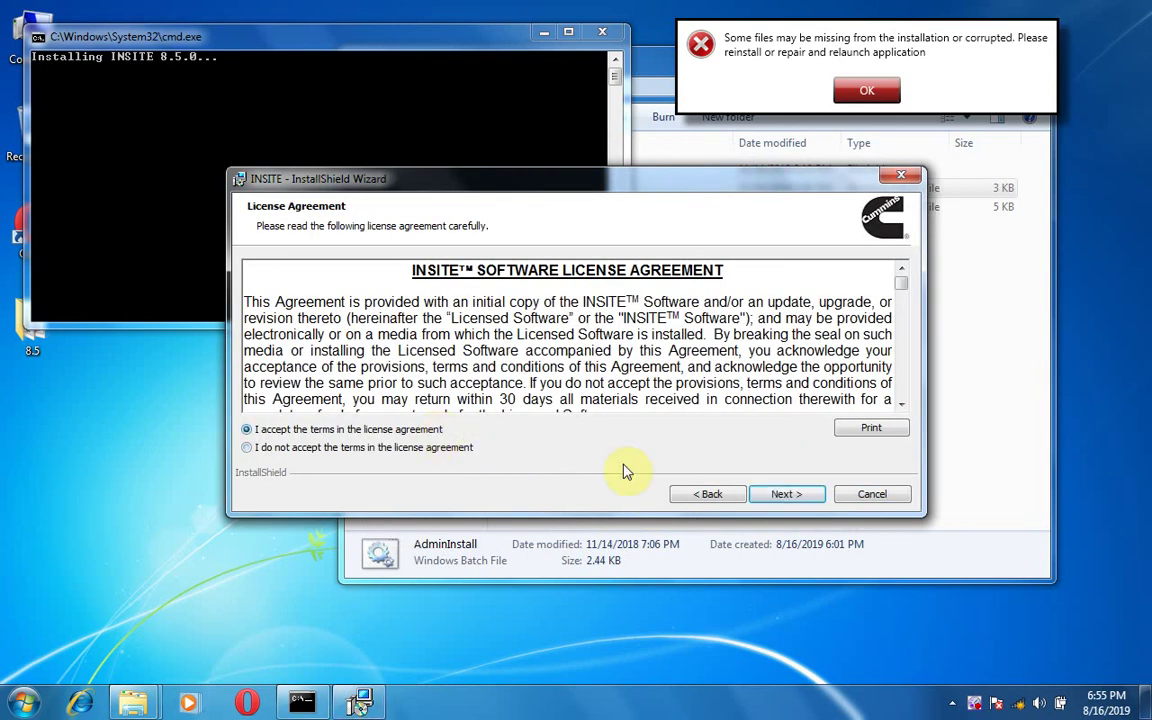
click(770, 494)
click(703, 495)
click(700, 494)
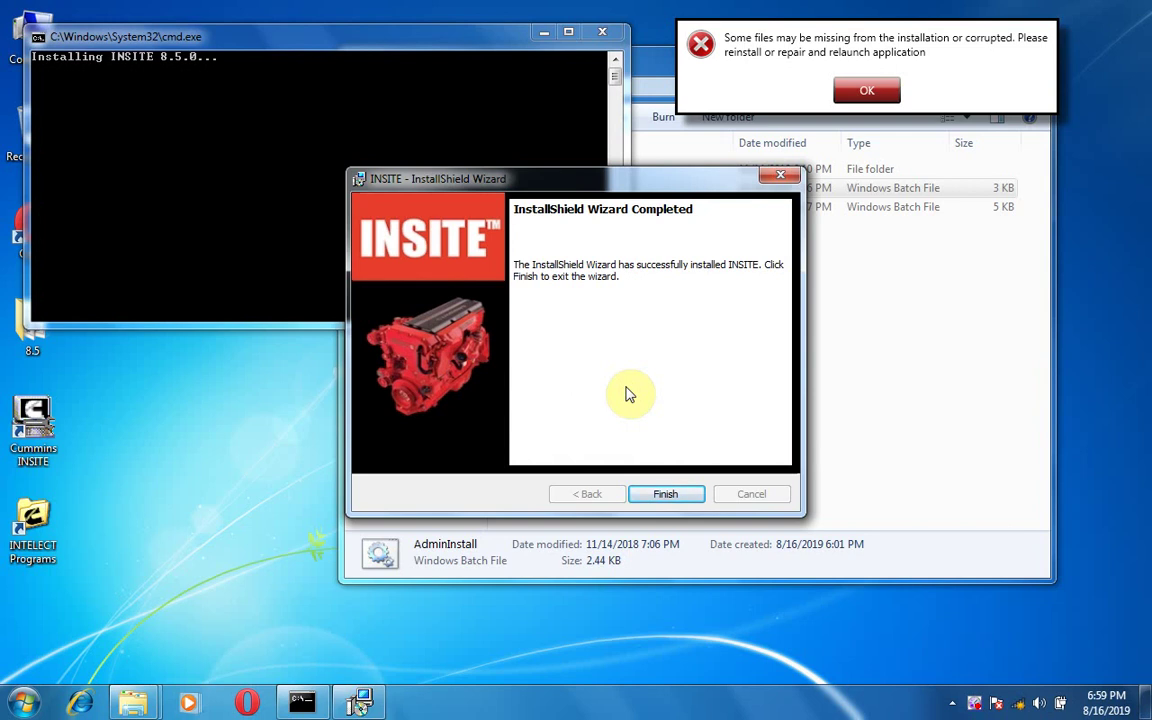
click(664, 492)
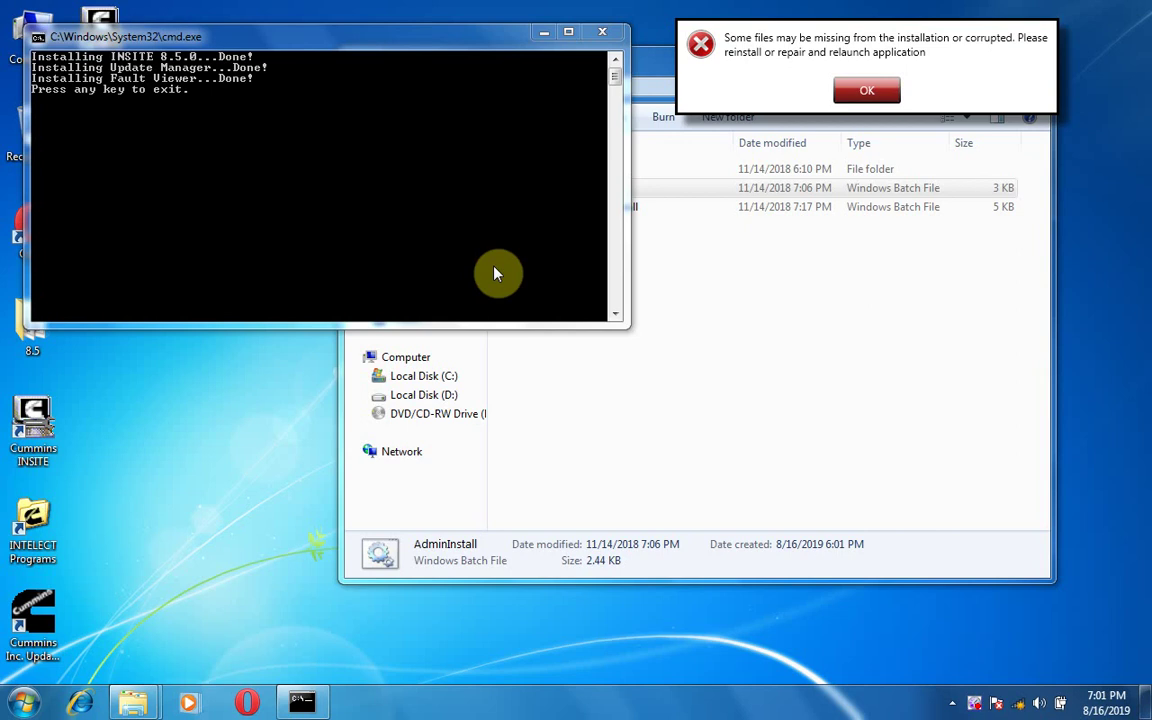
Exit the install script's console window and dismiss the missing-files error message.
key(Return)
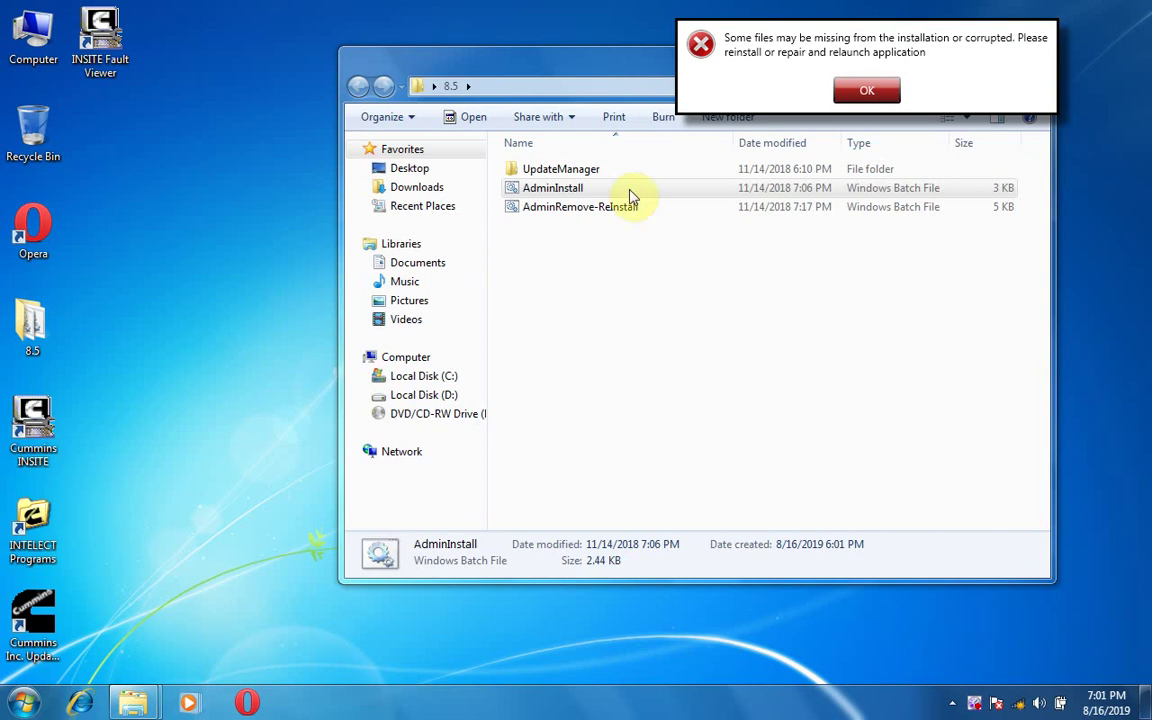
click(867, 92)
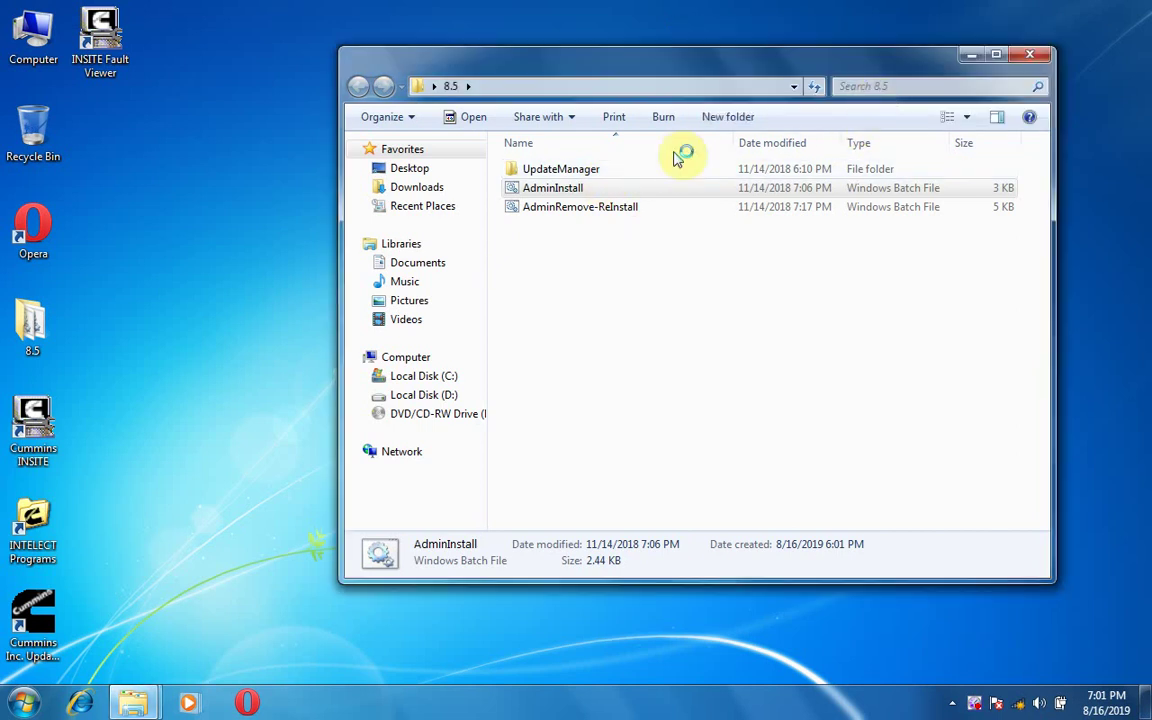
Launch the fix application from the UpdateManager folder inside 8.5.
double_click(592, 172)
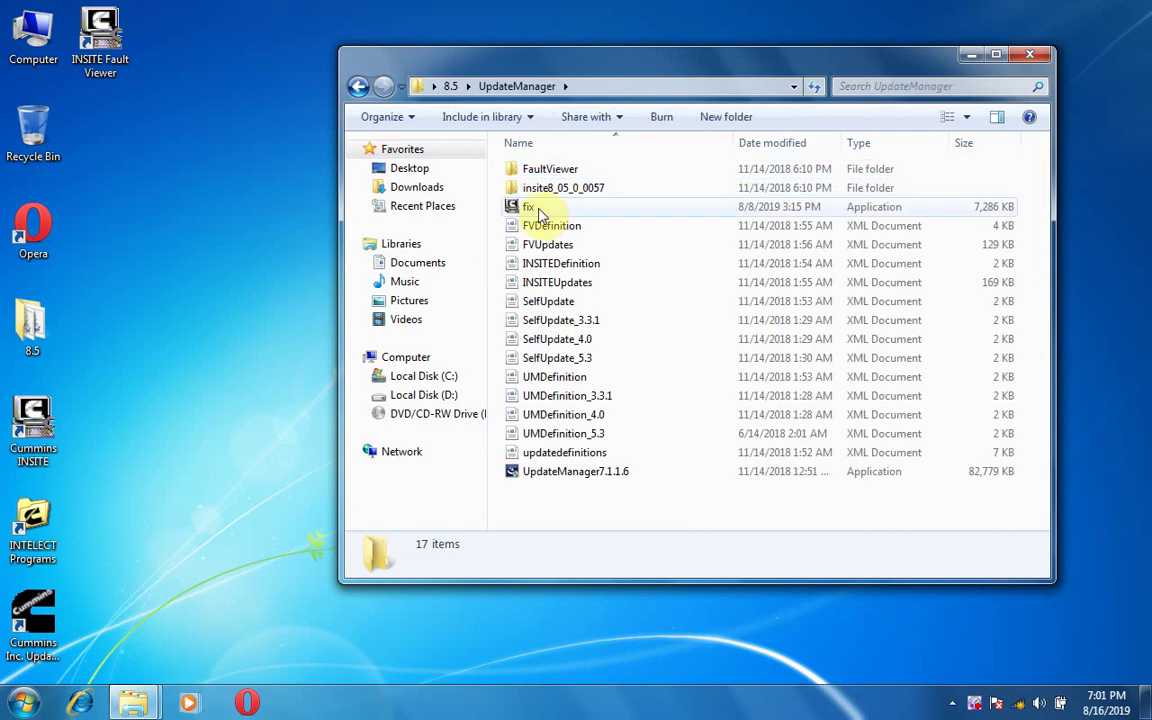
click(531, 210)
right_click(531, 211)
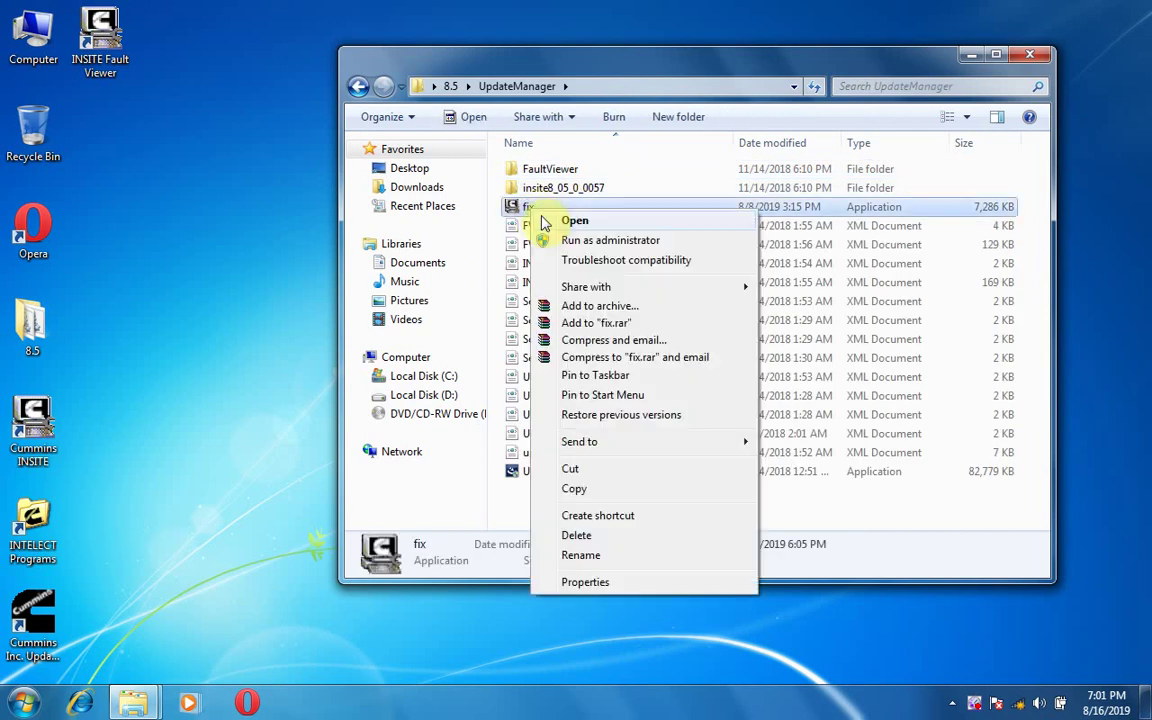
click(565, 221)
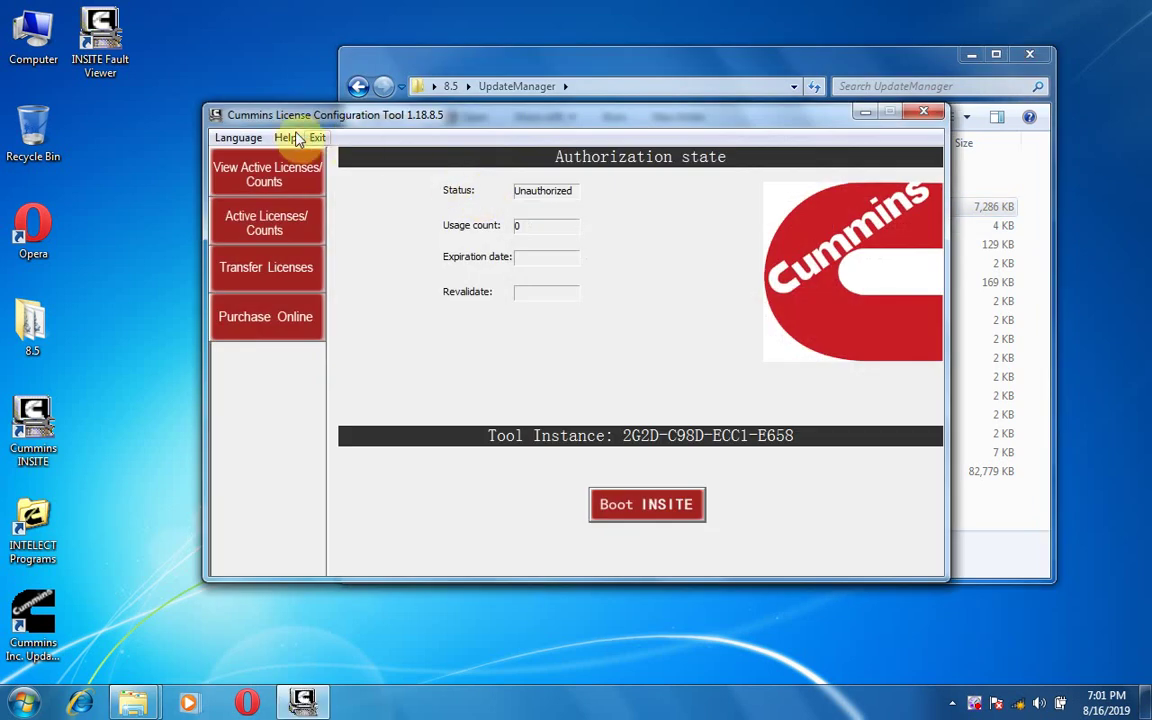
Run the bug fix command in the Cummins License Configuration Tool and close the tool.
click(287, 138)
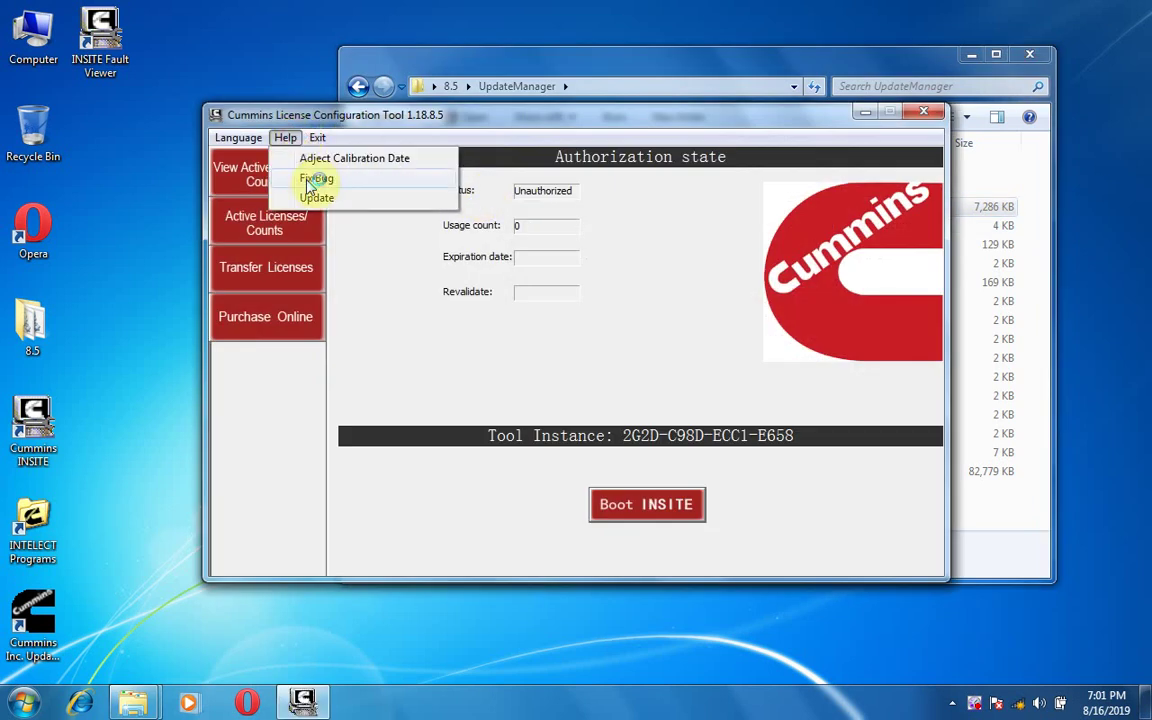
click(312, 180)
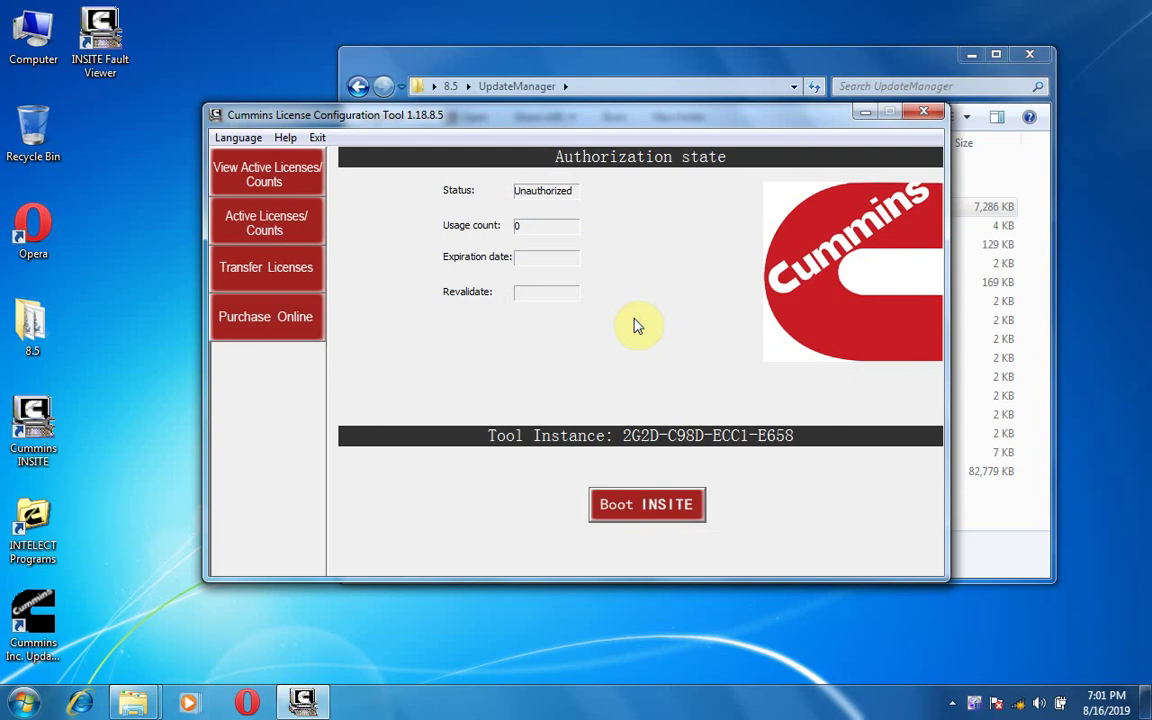
click(925, 114)
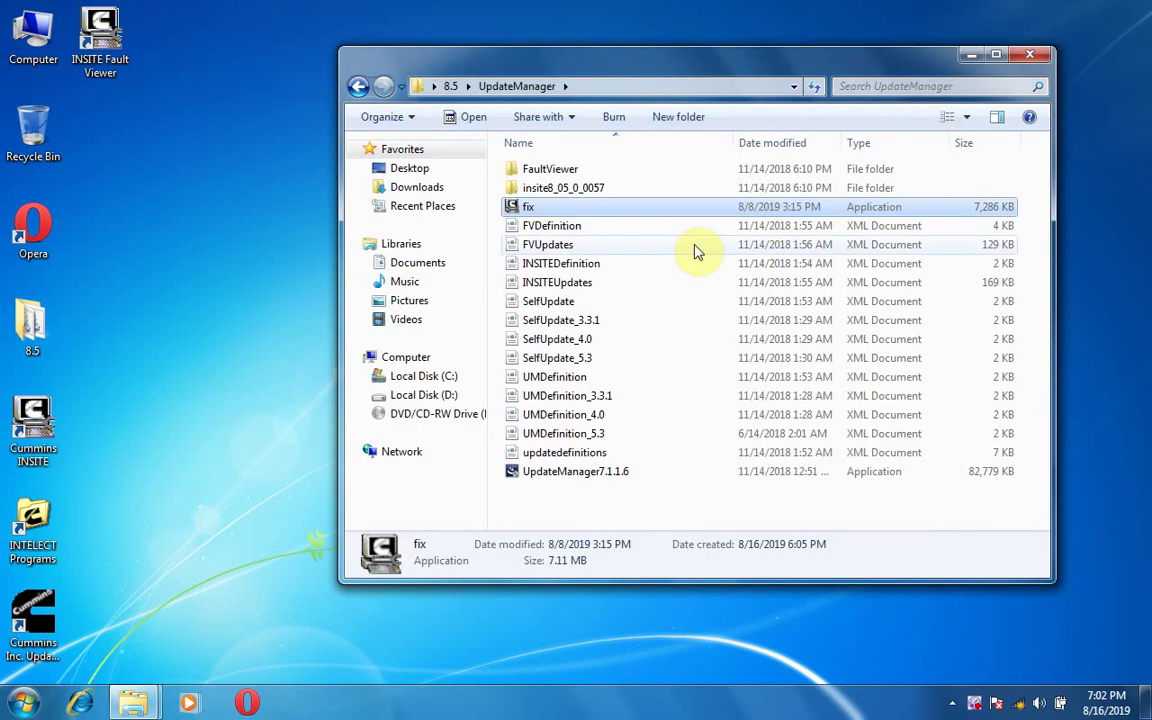
Return to the computer's drives and open the Drives folder on the INSITE8.5.0 disc in drive E:.
click(360, 88)
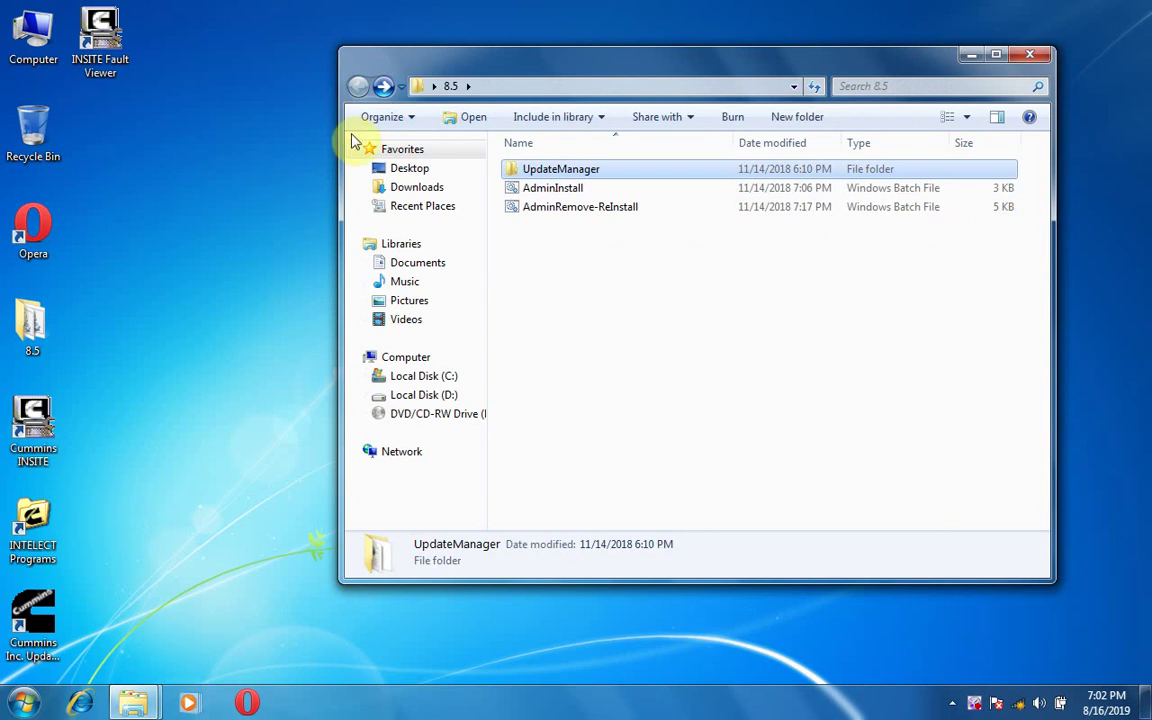
click(411, 363)
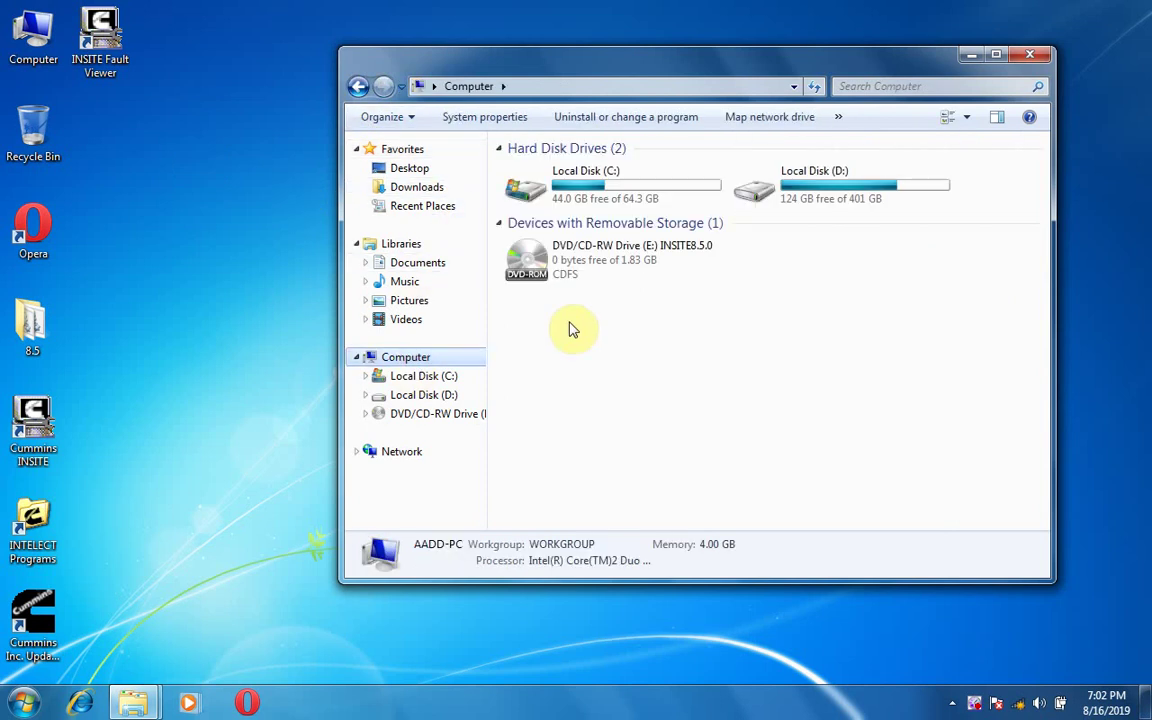
right_click(642, 258)
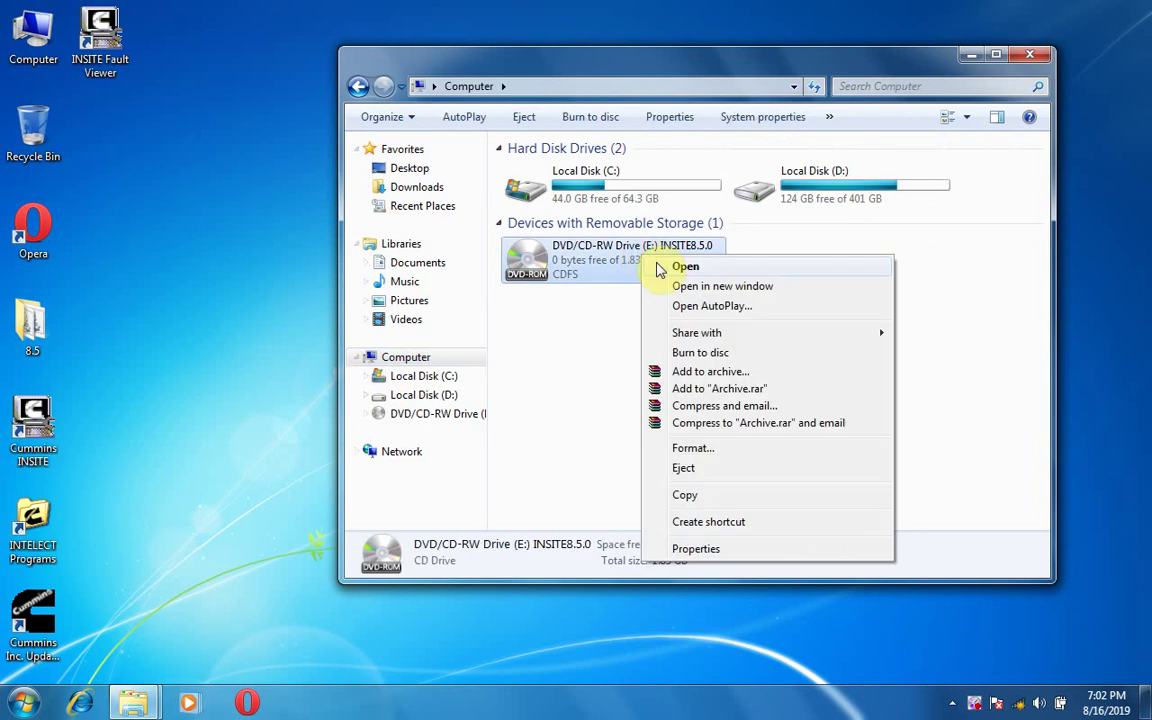
click(664, 265)
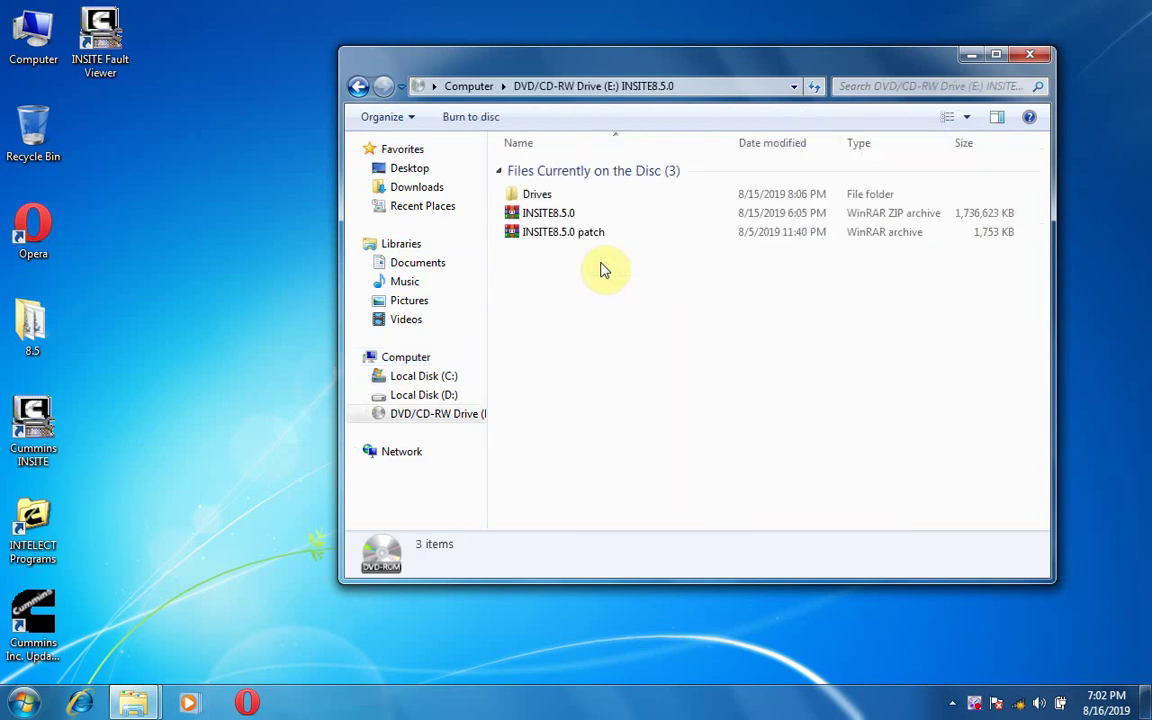
double_click(549, 199)
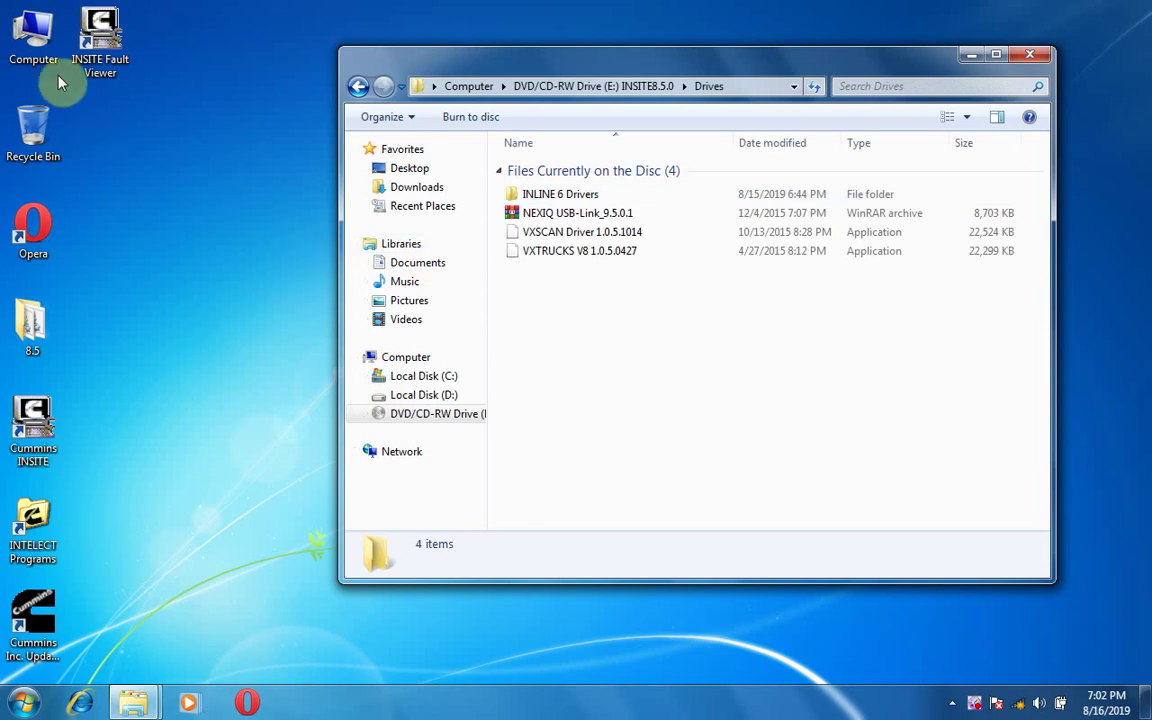
Check the computer's system properties for the operating system type and close the System window.
right_click(40, 45)
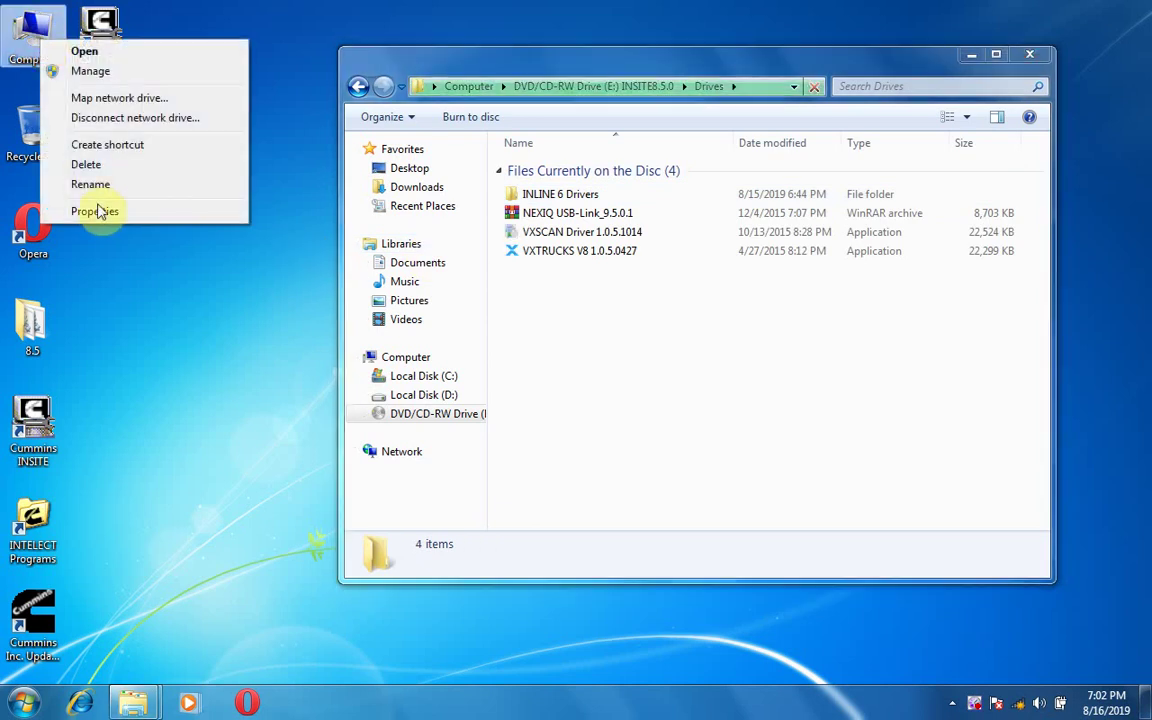
click(98, 212)
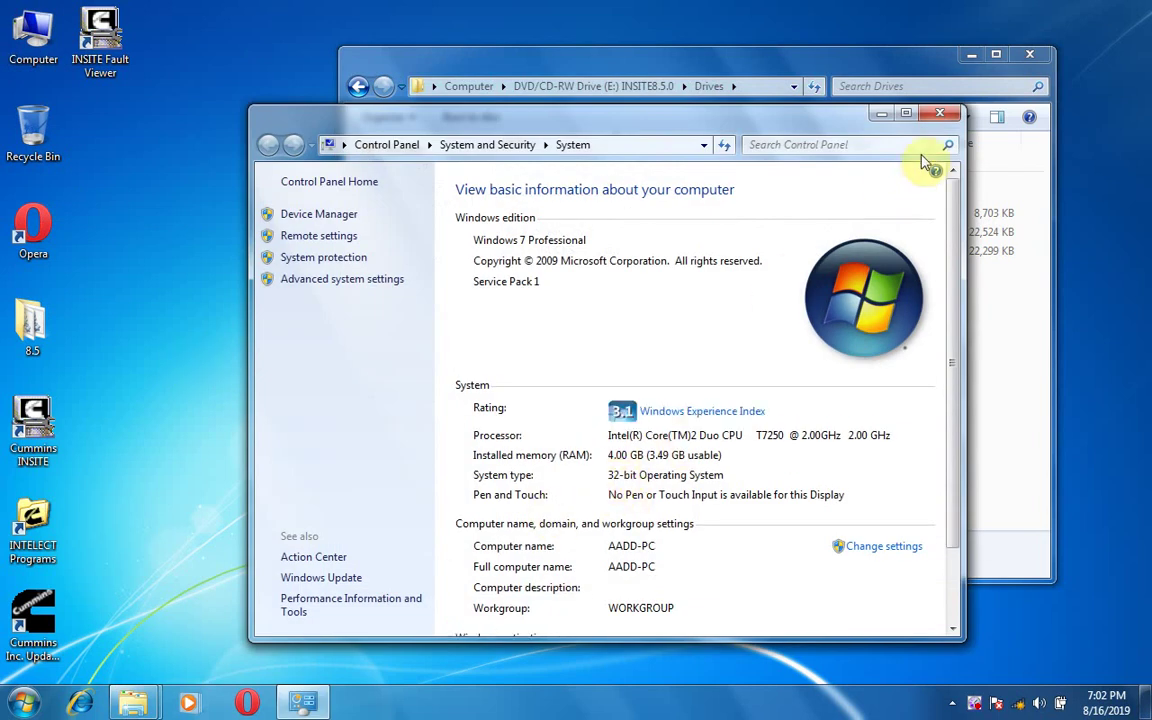
click(940, 118)
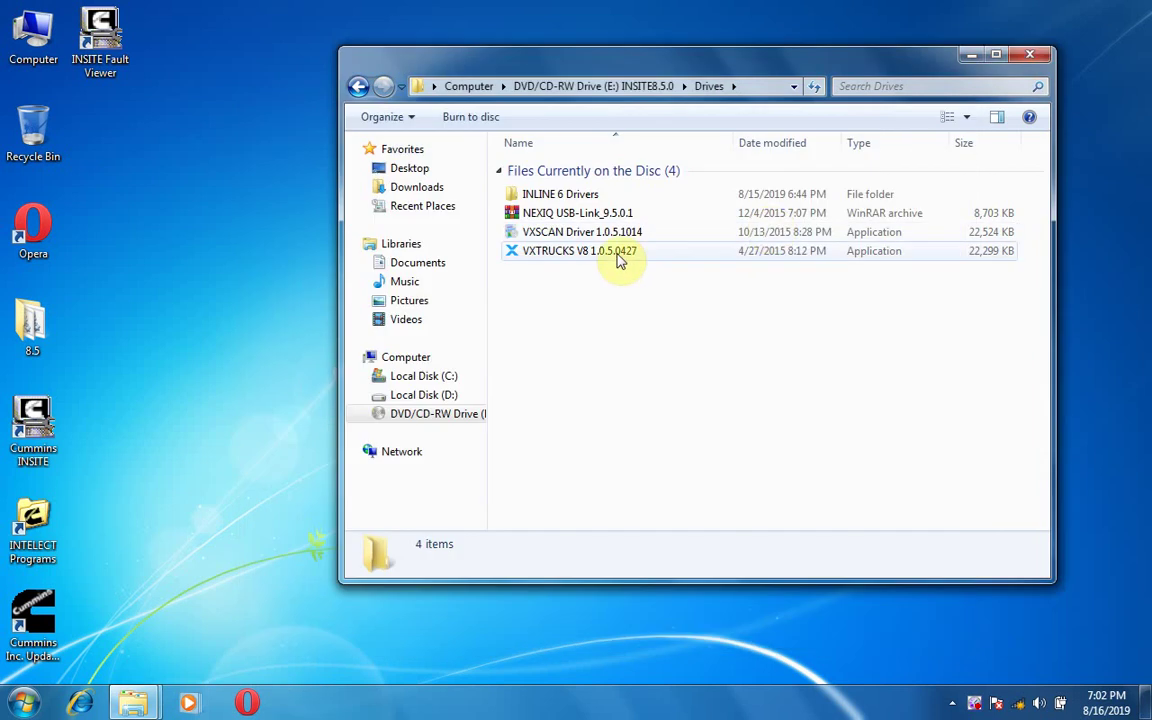
Open the inline-6-9-0-0-32bit archive from the INLINE 6 Drivers folder and dismiss the WinRAR notice.
double_click(583, 195)
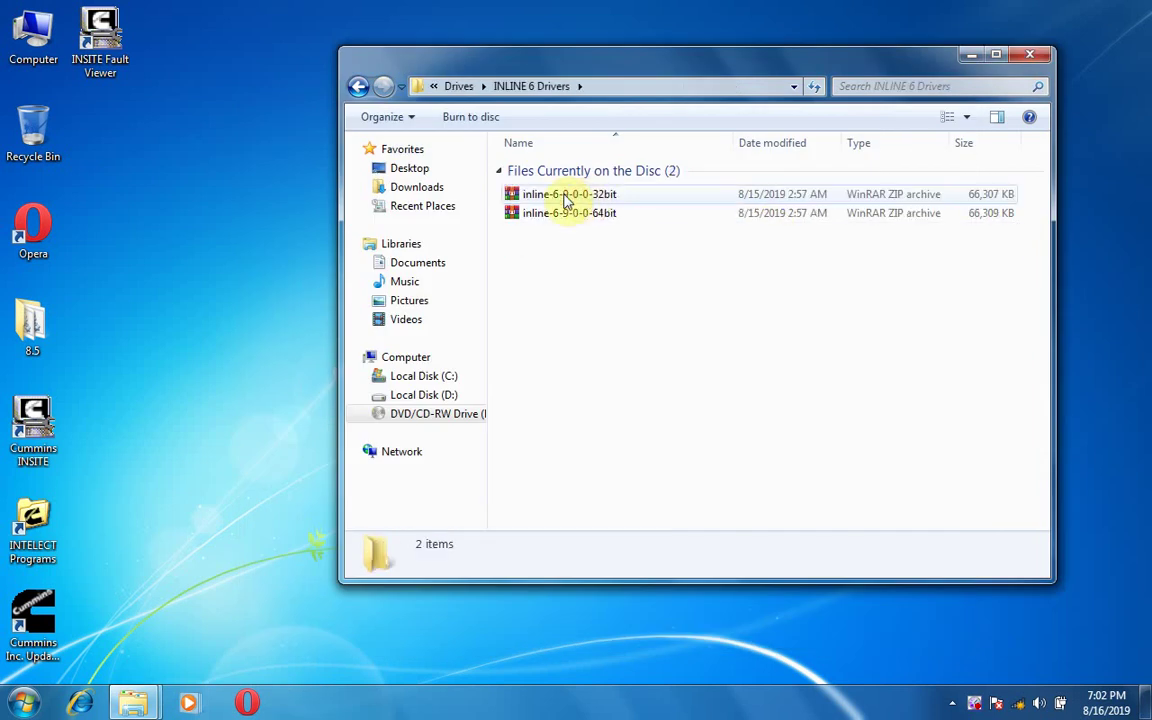
right_click(560, 199)
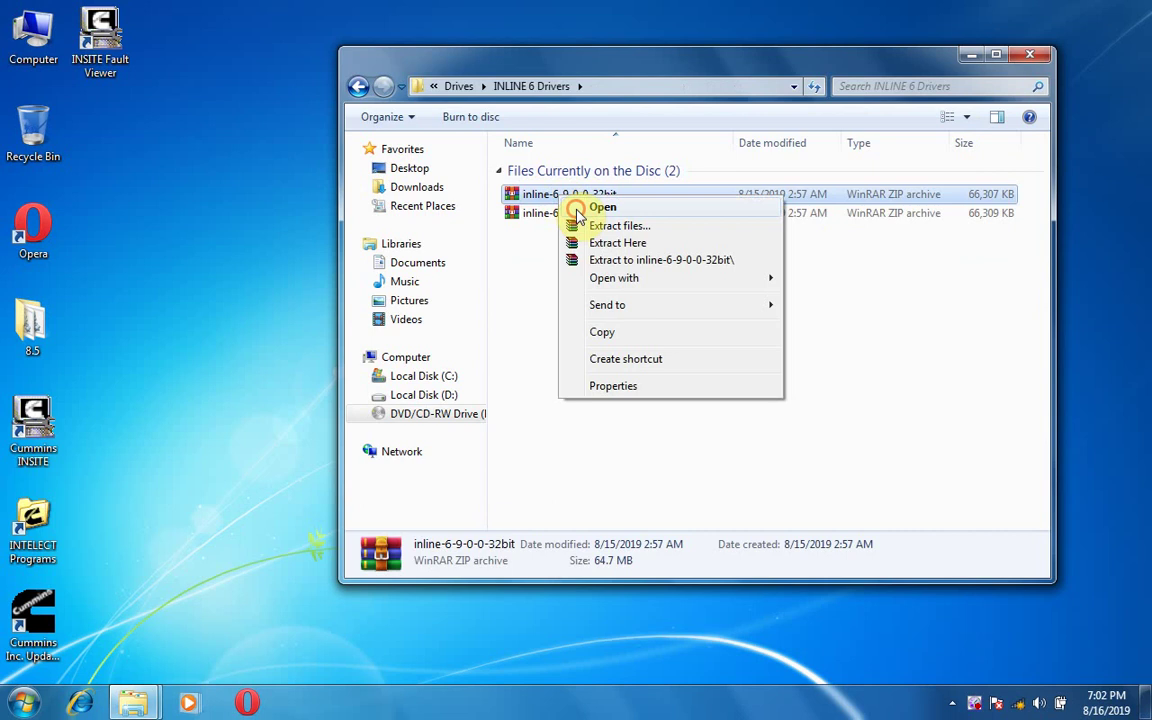
click(530, 280)
key(Return)
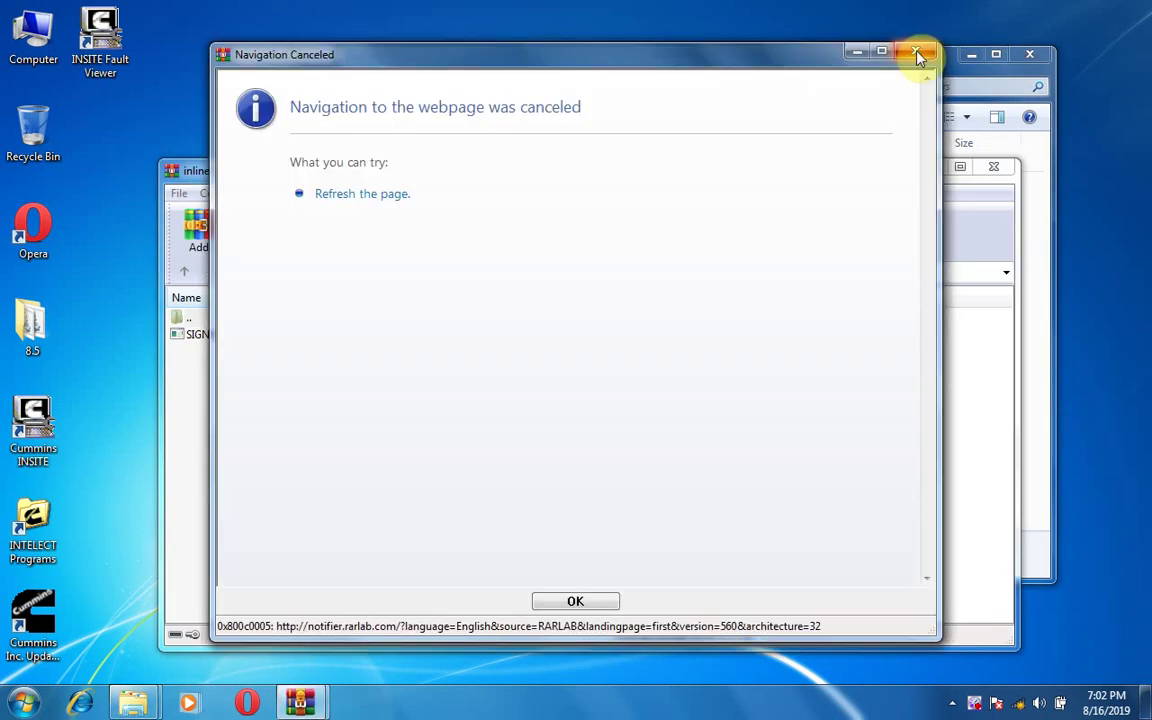
click(916, 54)
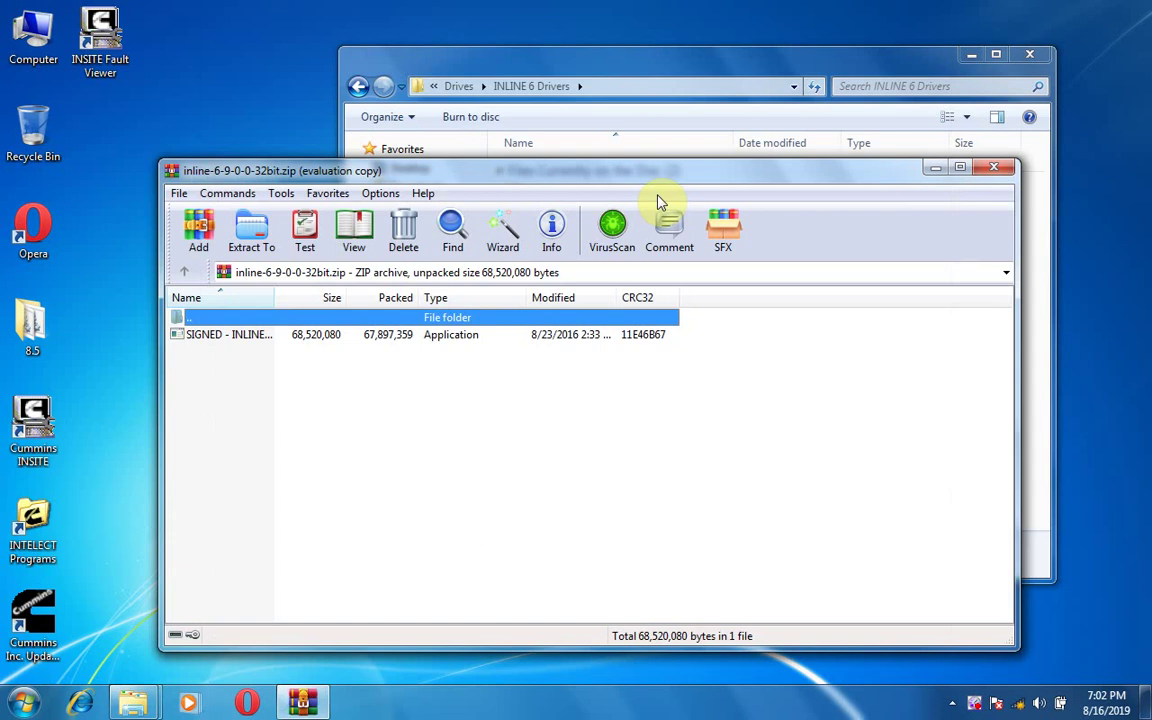
Run the SIGNED - INLINE installer, complete the Cummins INLINE 6 - 32Bit setup and close the archive.
double_click(255, 338)
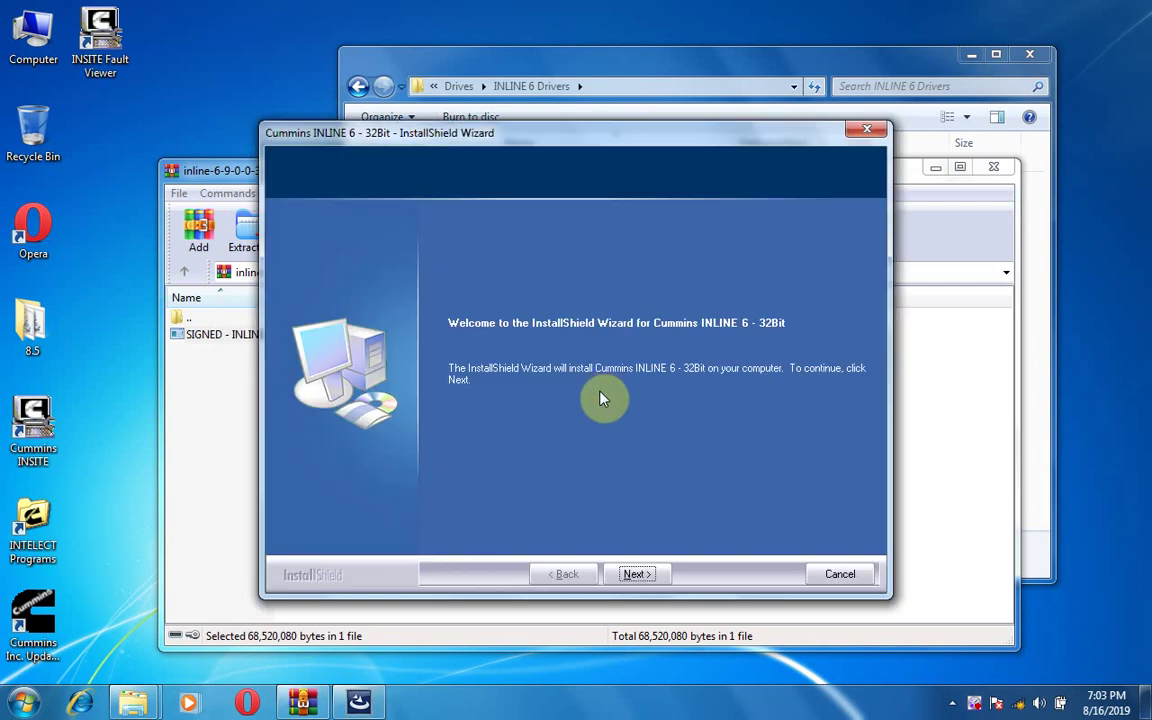
click(626, 580)
click(635, 575)
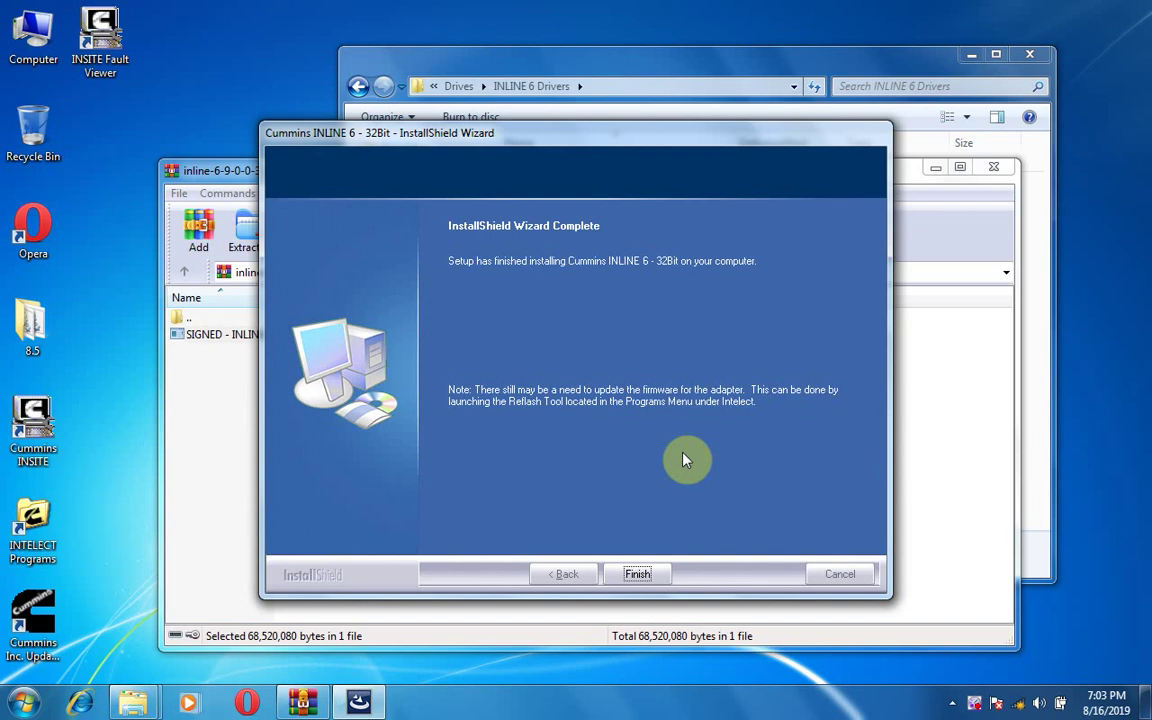
click(638, 576)
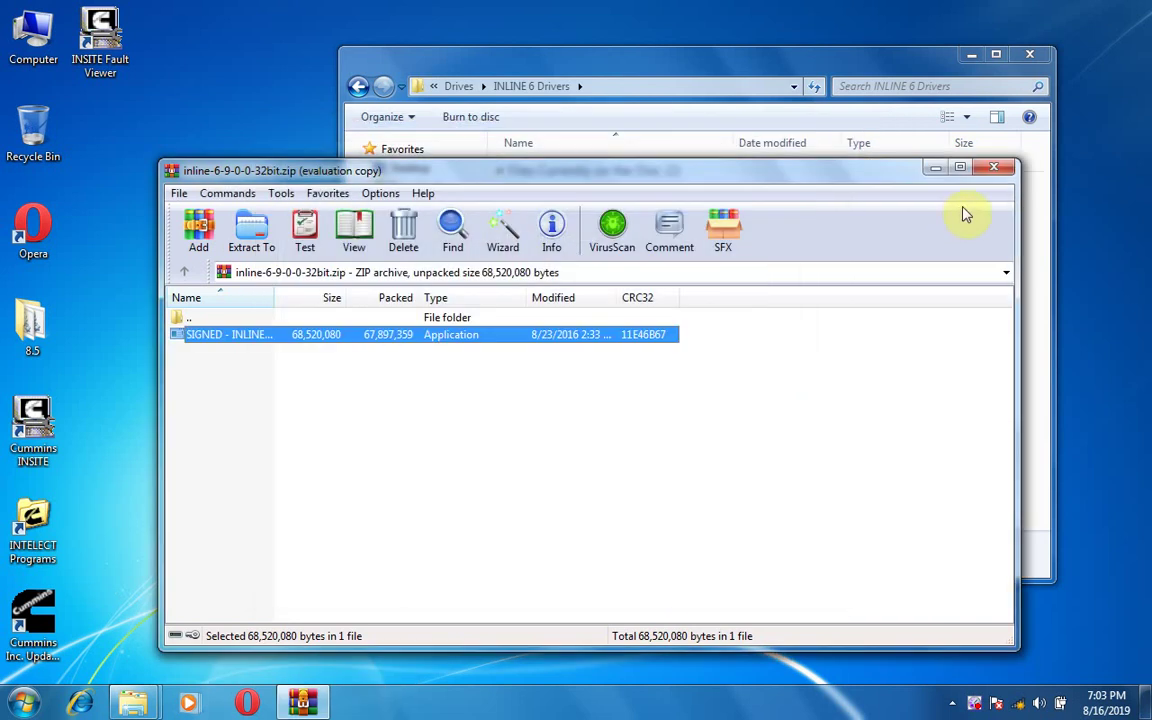
click(994, 167)
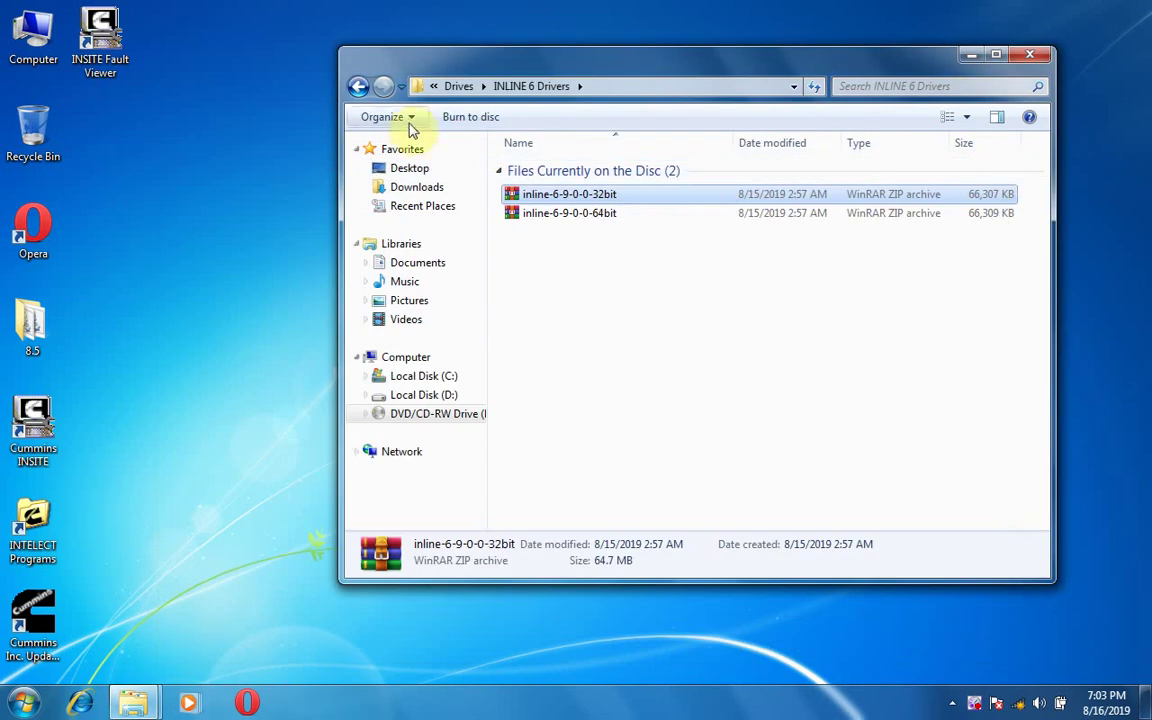
Copy the INSITE8.5.0 patch archive from the root of the INSITE8.5.0 disc to the desktop.
click(357, 87)
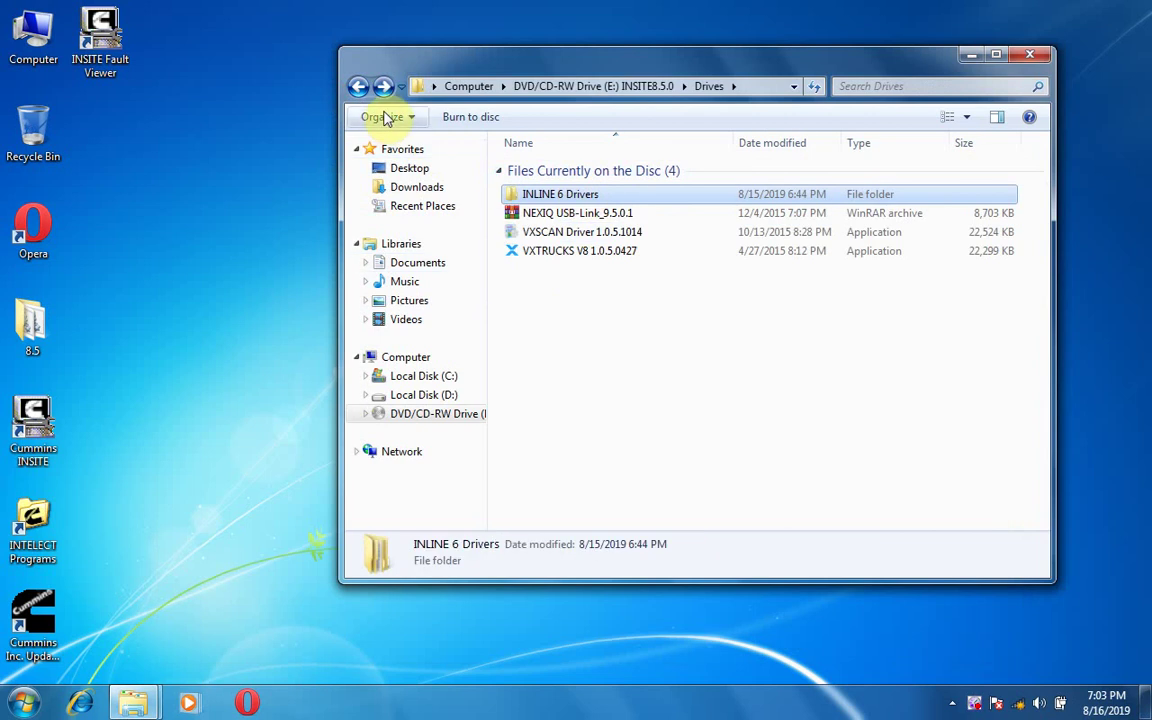
click(357, 87)
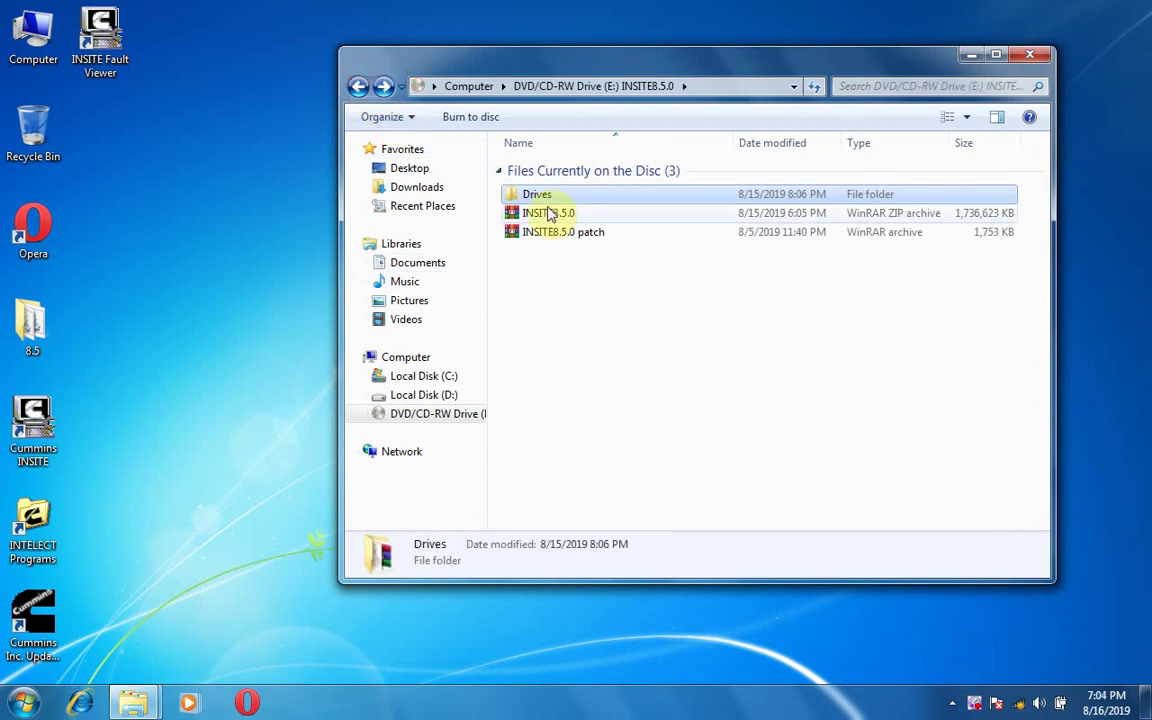
click(548, 236)
right_click(548, 236)
click(568, 366)
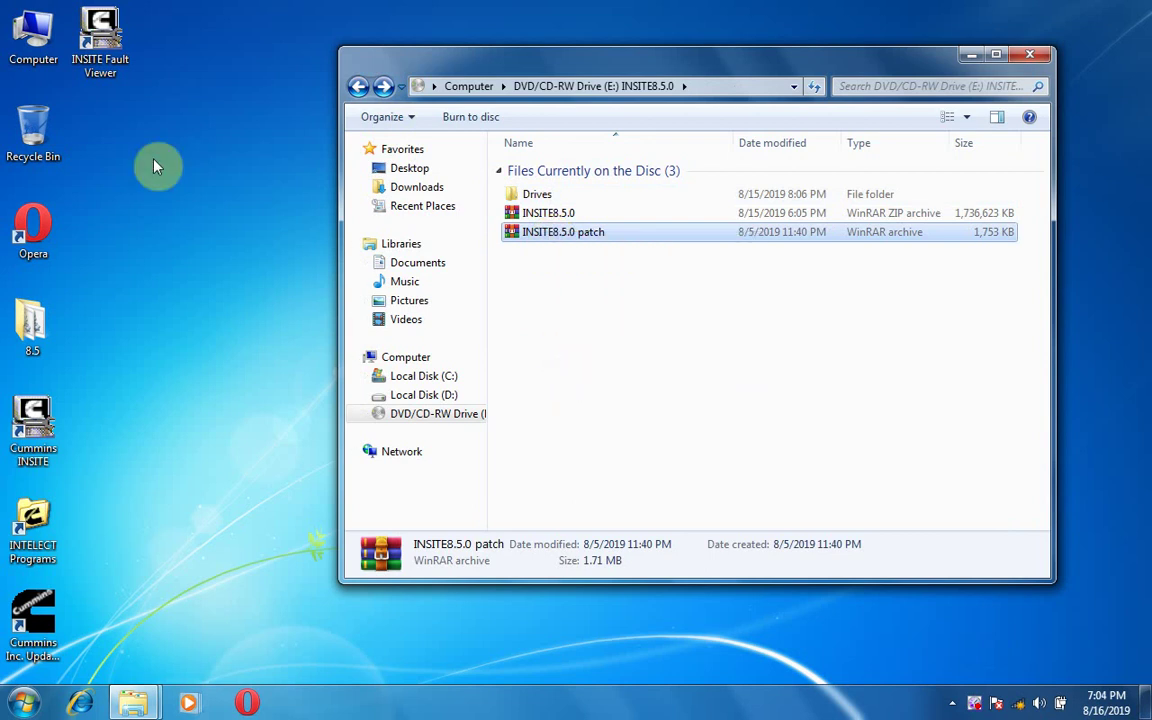
click(100, 129)
right_click(100, 129)
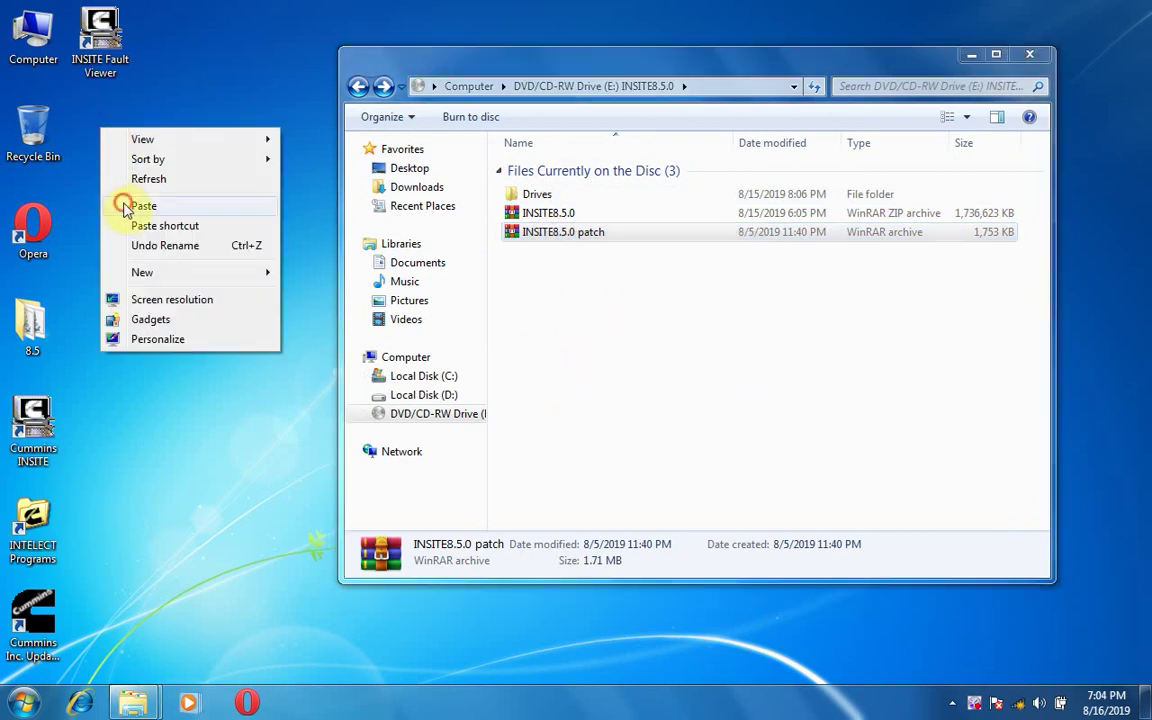
click(127, 208)
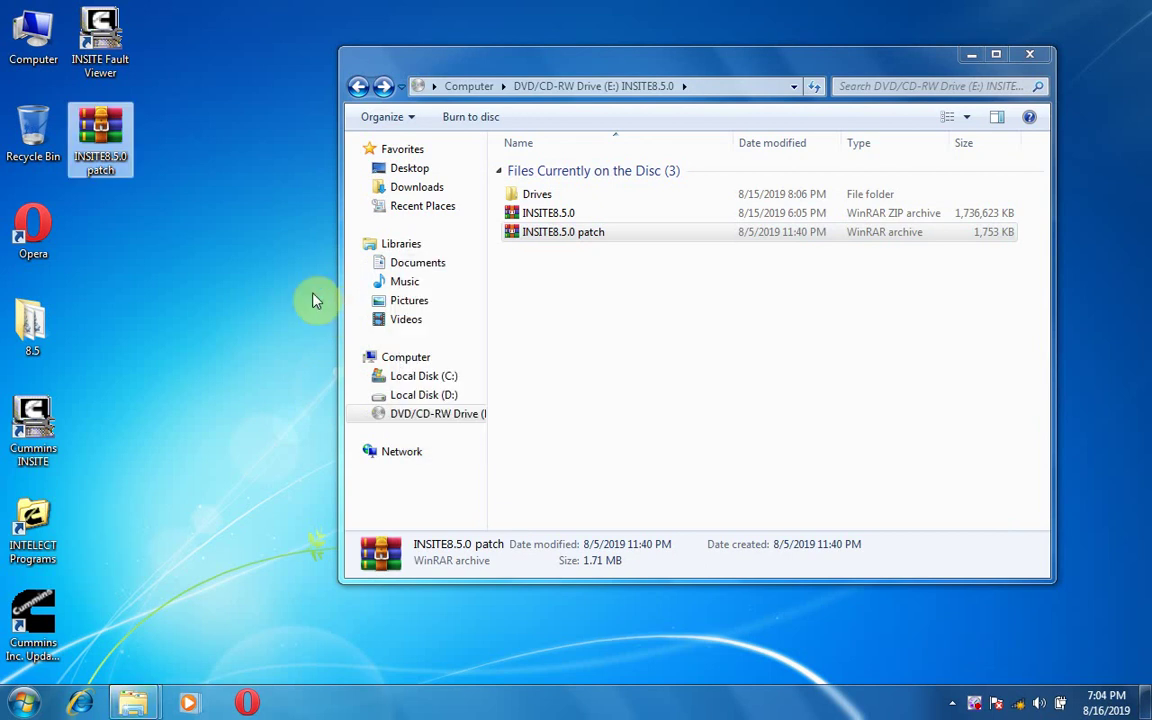
Extract the desktop archive into its own INSITE8.5.0 patch folder and open that folder.
right_click(104, 131)
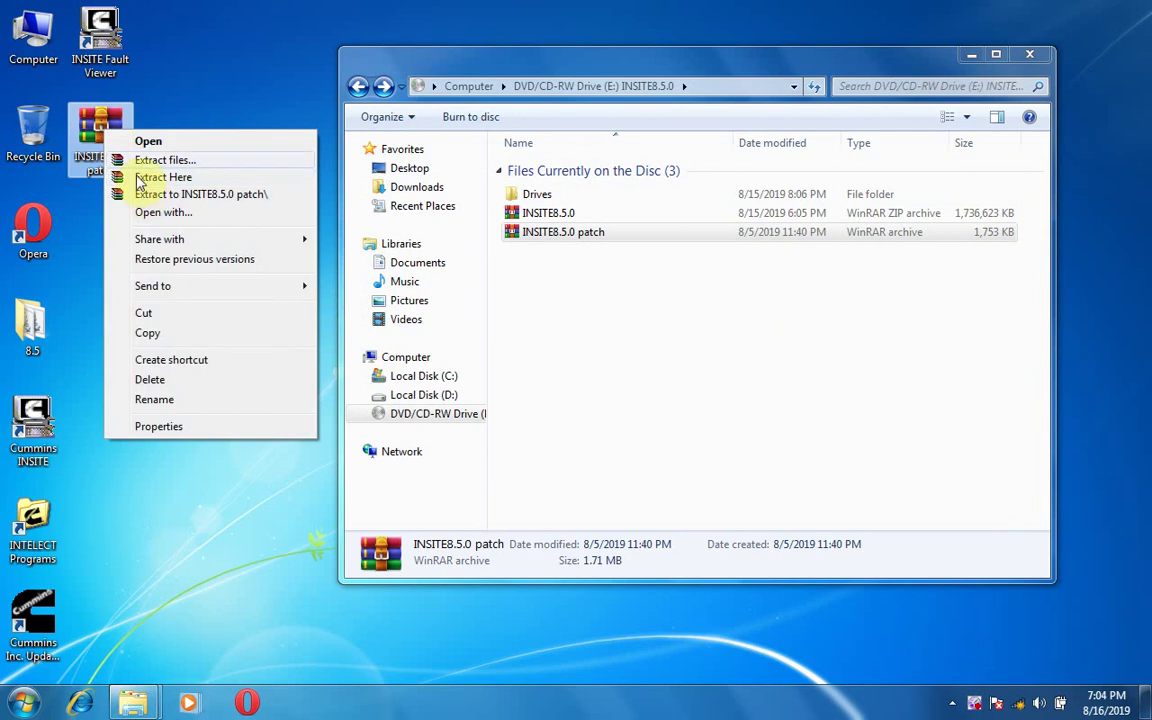
click(150, 194)
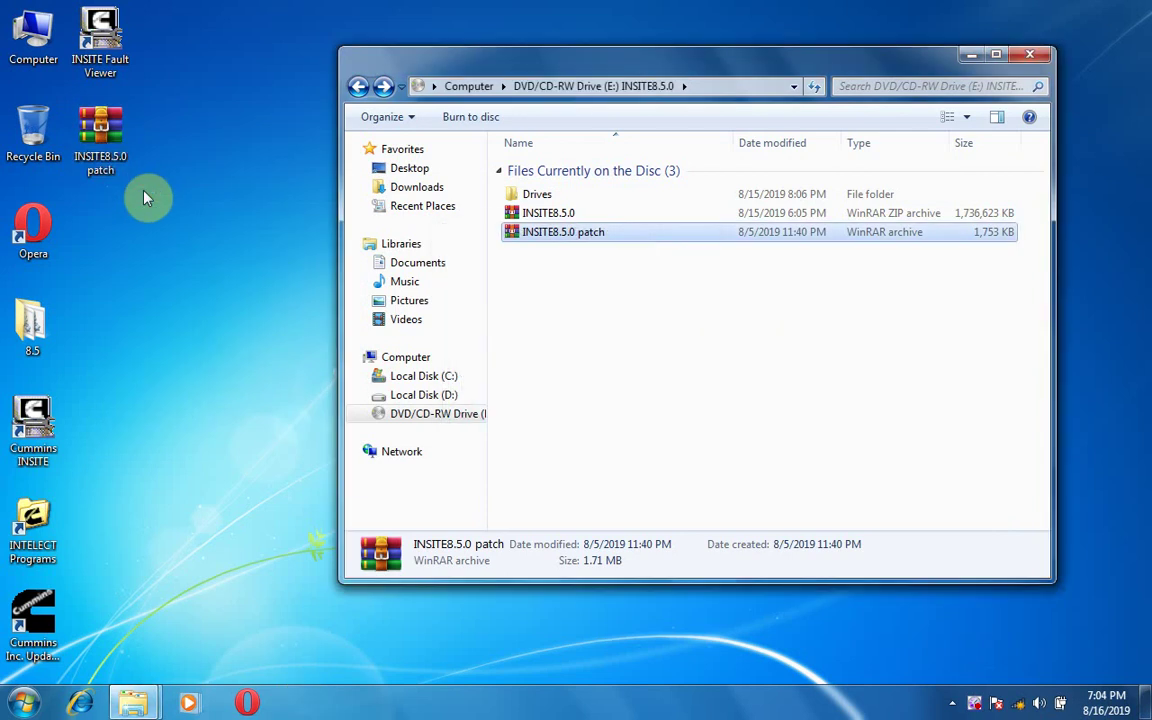
double_click(100, 232)
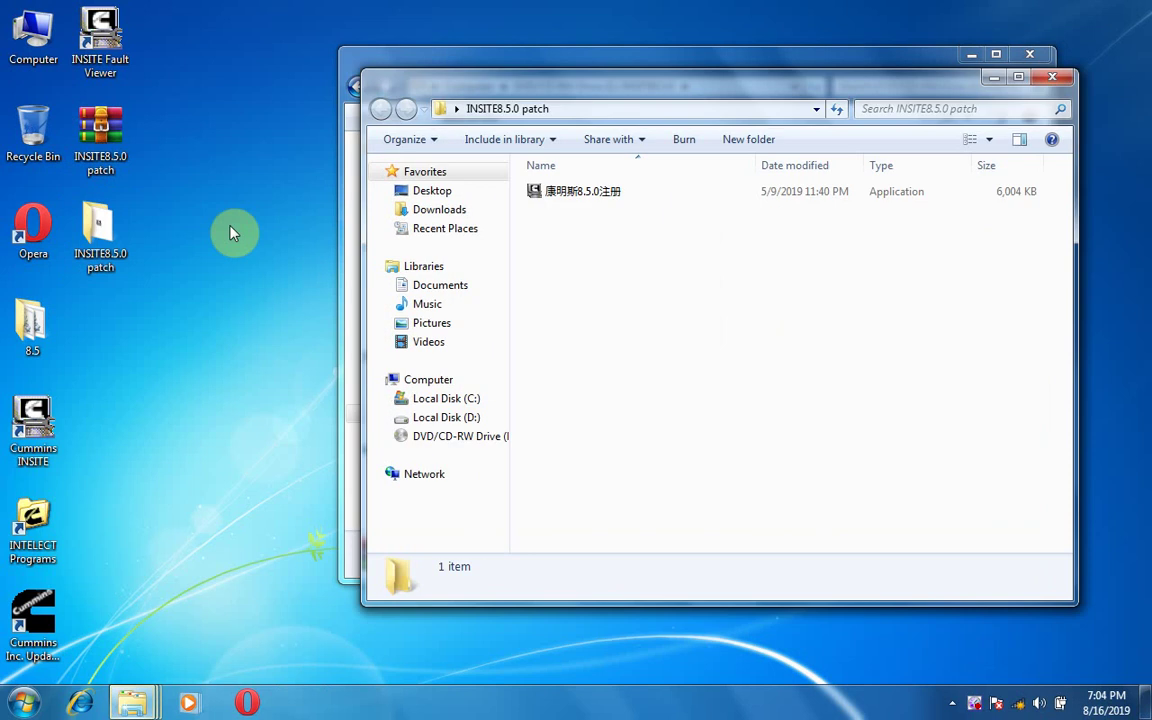
Launch the 康明斯8.5.0注册 application and run the patch from its small dialog.
right_click(561, 200)
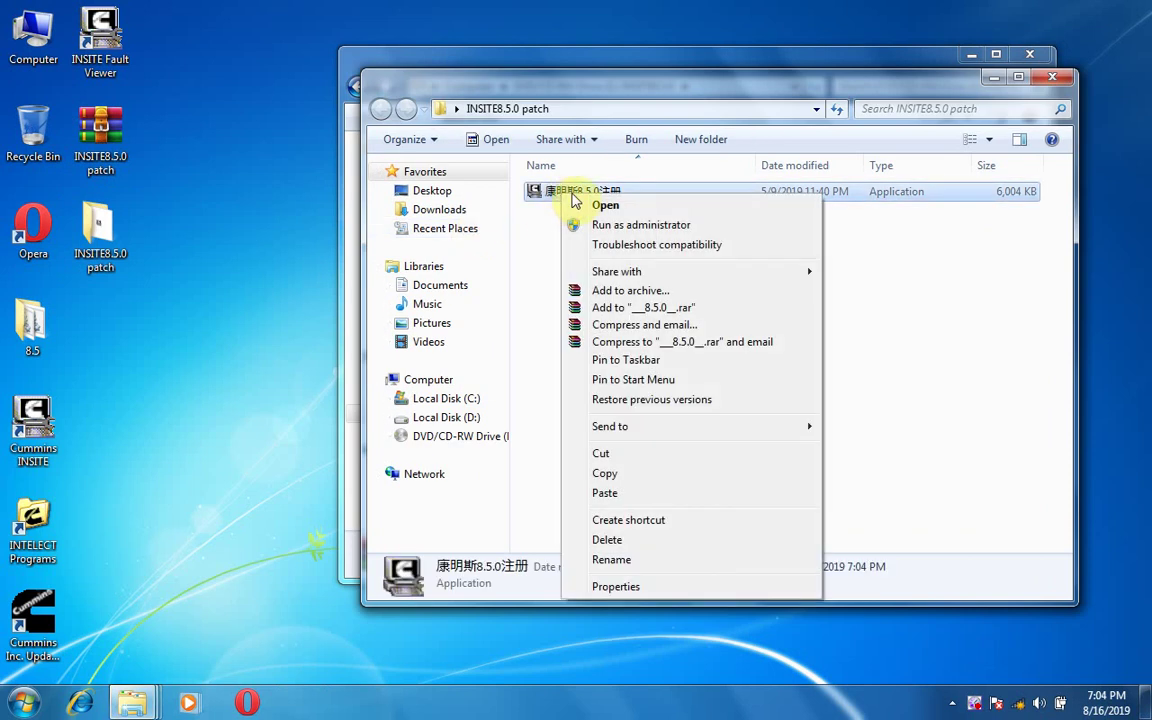
click(590, 205)
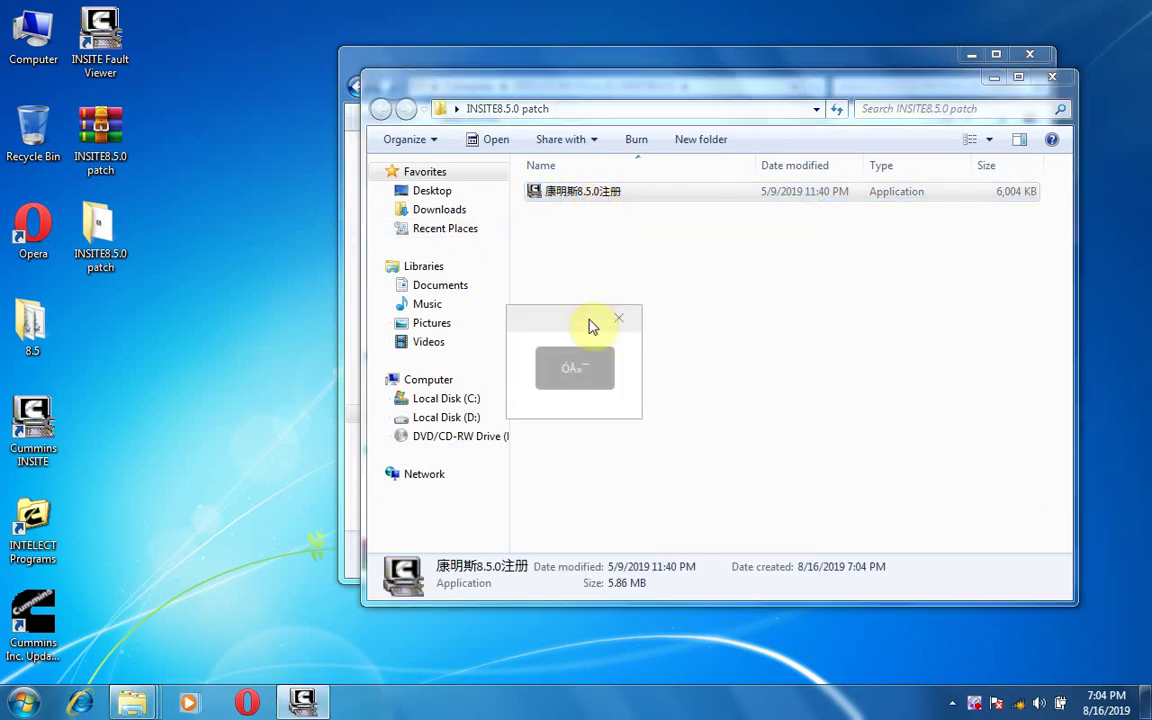
click(587, 368)
click(588, 390)
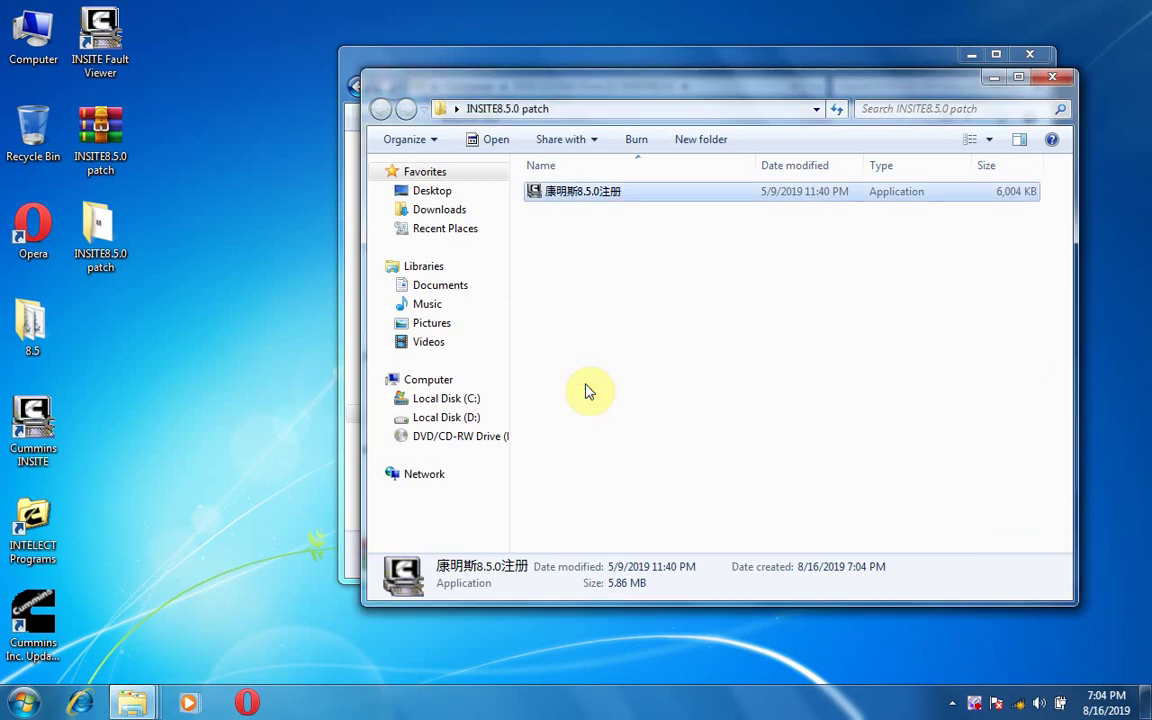
Close both Explorer windows and agree to the full Cummins License Configuration Tool software license agreement.
click(1064, 80)
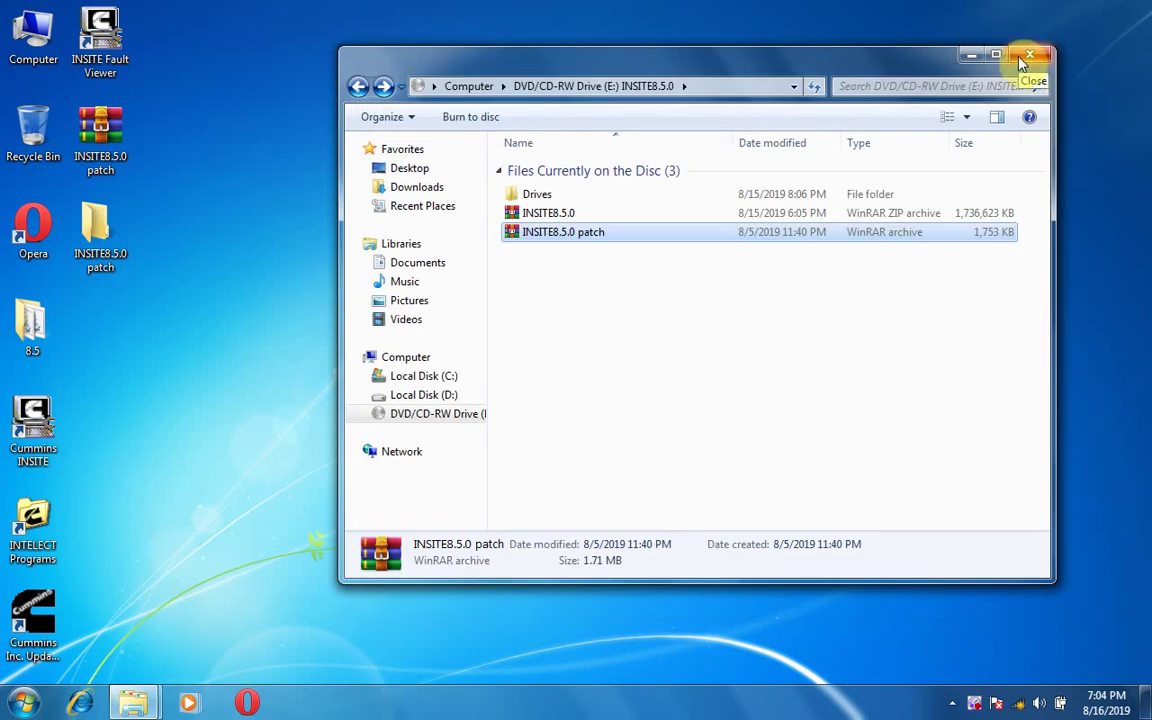
click(1029, 55)
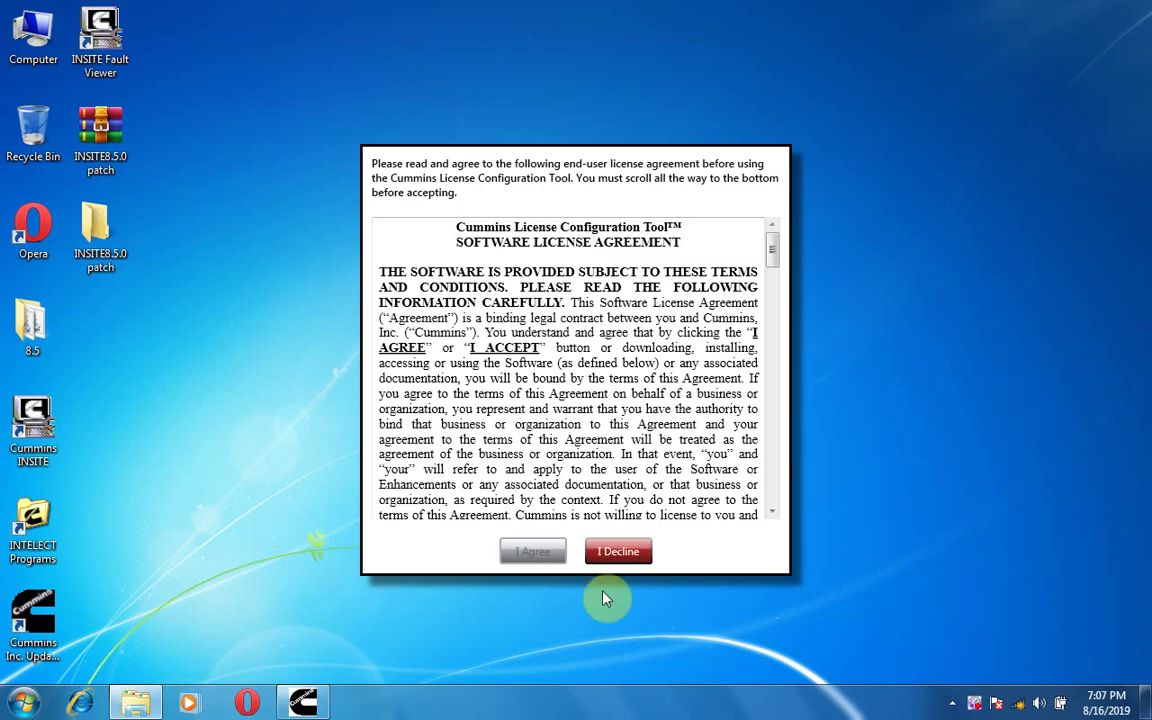
drag(772, 248, 777, 512)
click(530, 556)
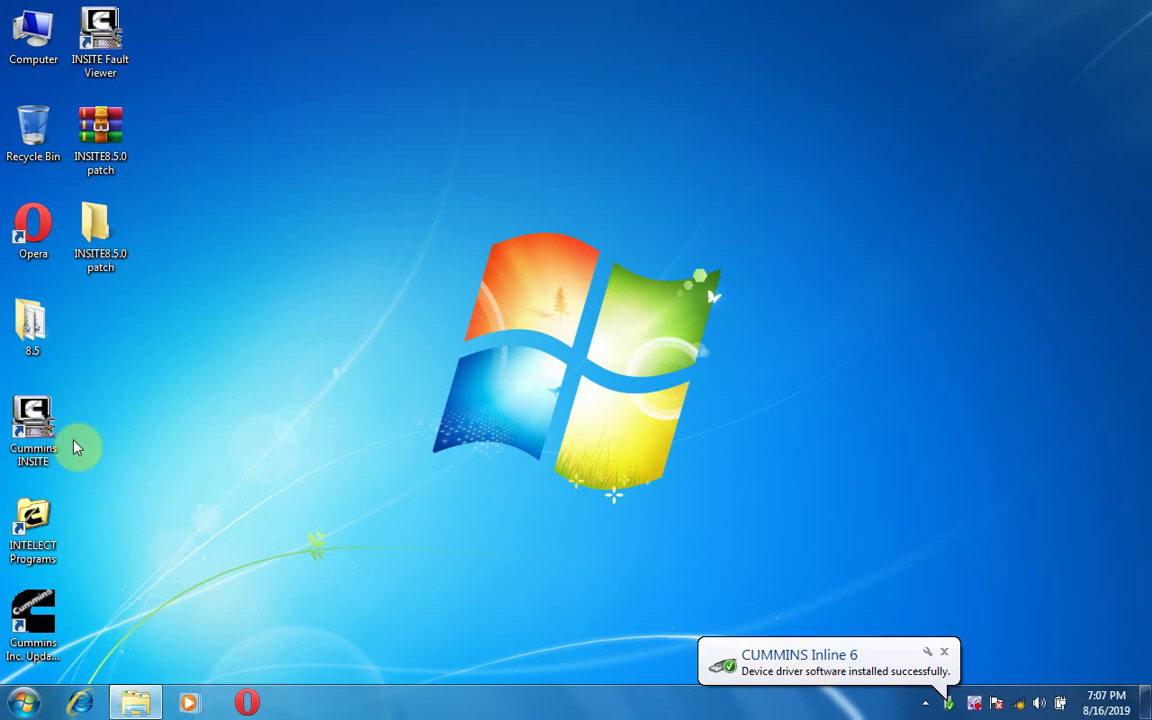
Open Cummins INSITE from the desktop and accept the terms of the INSITE software license agreement.
click(40, 432)
right_click(40, 430)
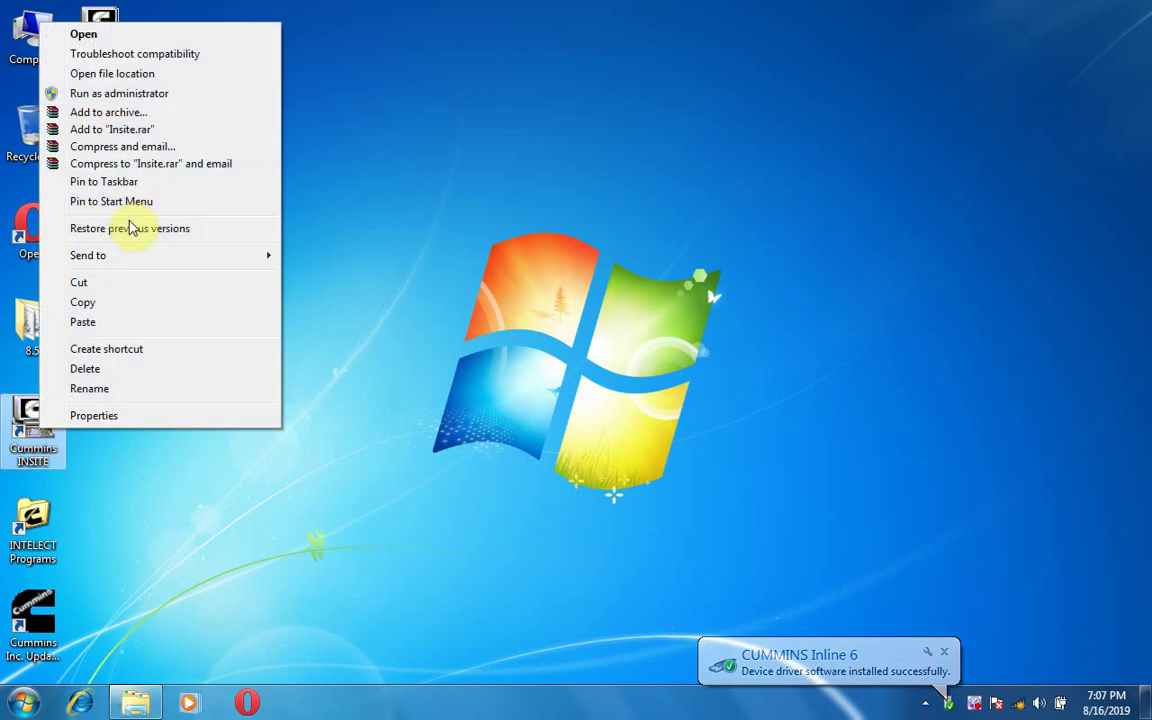
click(134, 36)
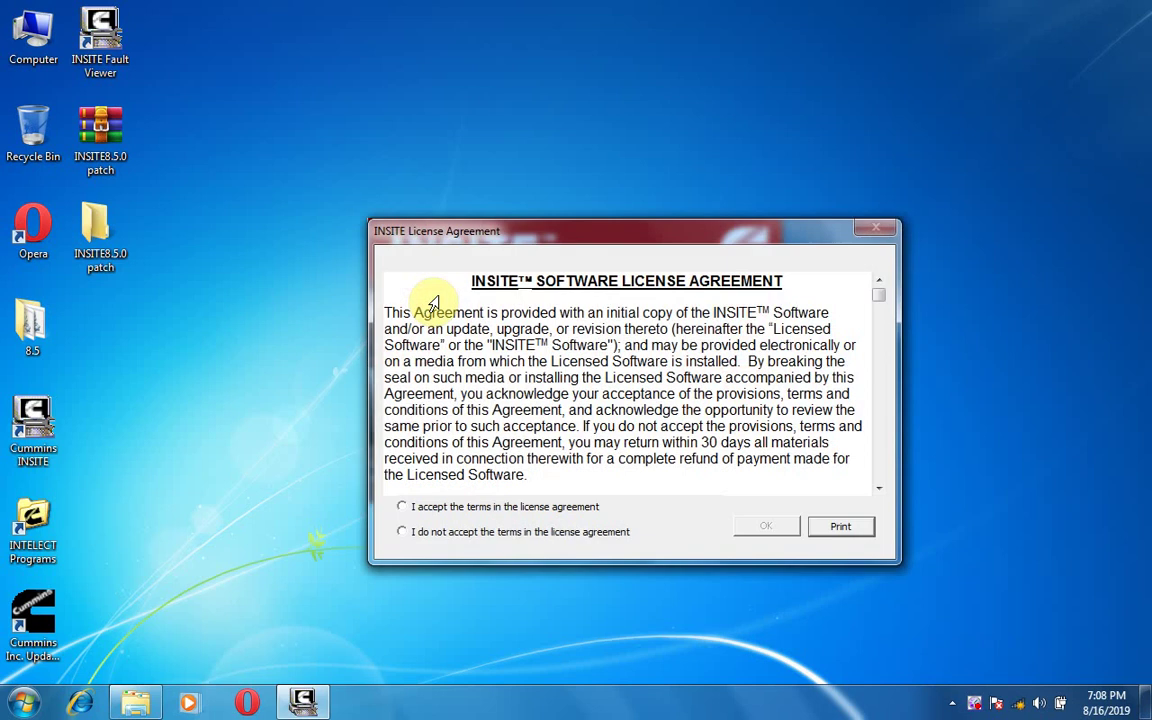
click(405, 510)
click(778, 527)
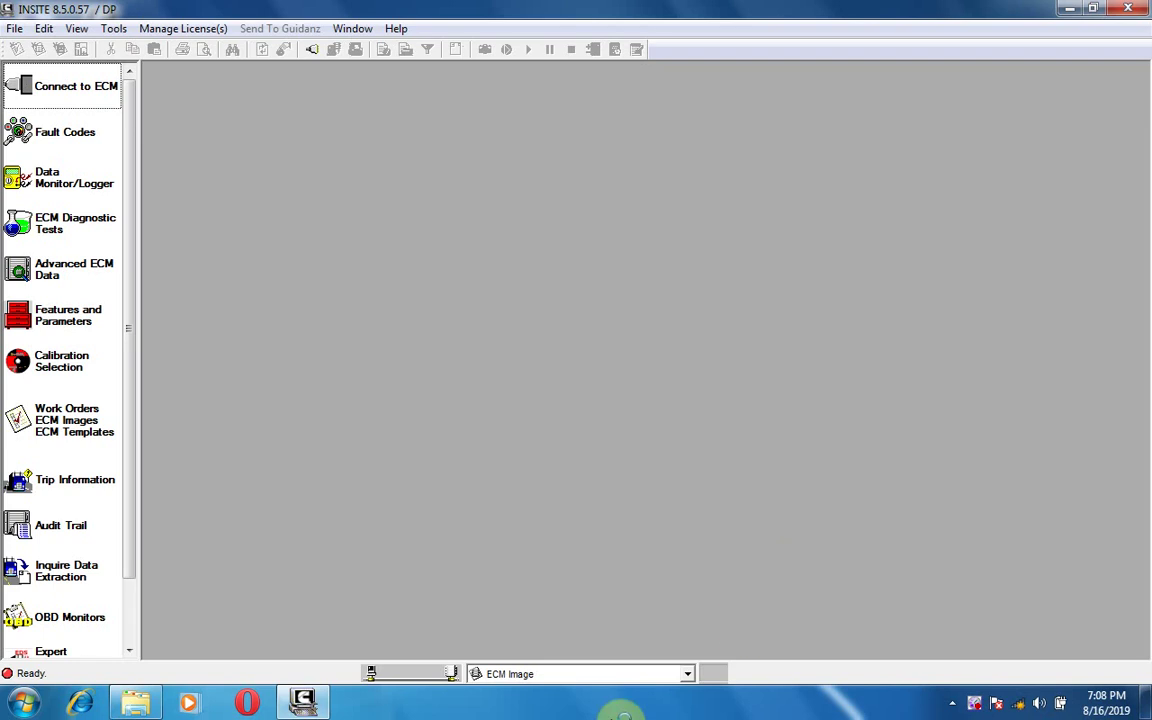
Start adding a new ECM connection for a datalink adapter and proceed to the wizard's connection settings.
click(687, 674)
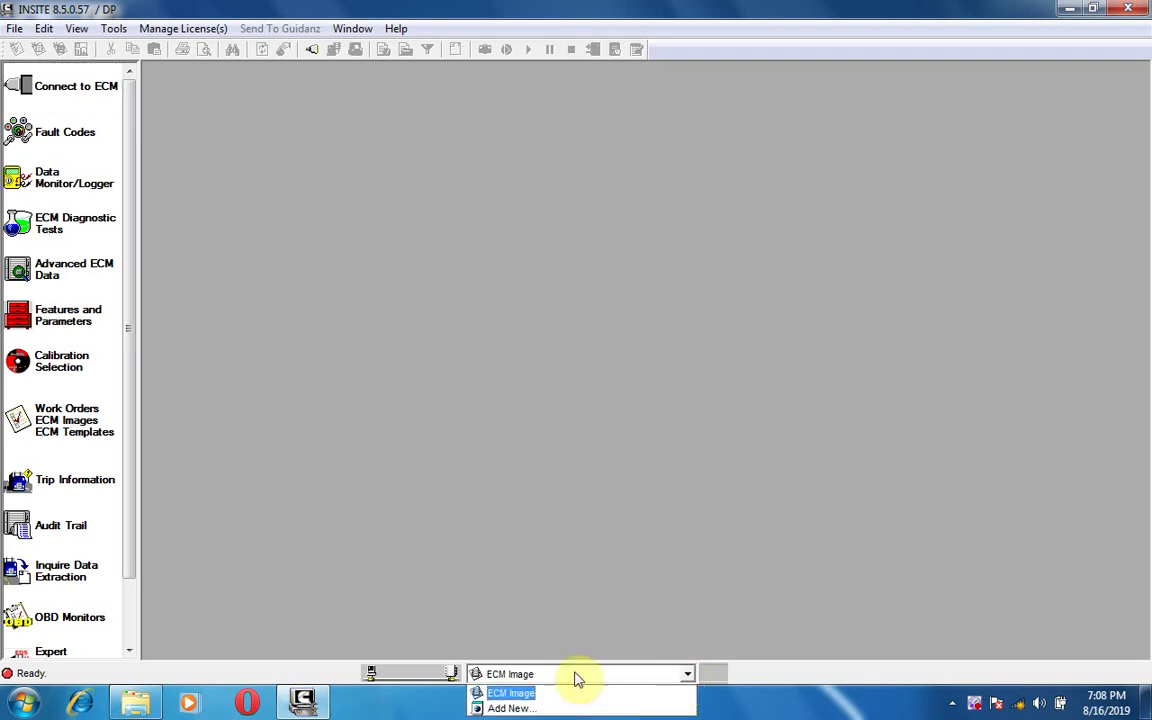
click(518, 708)
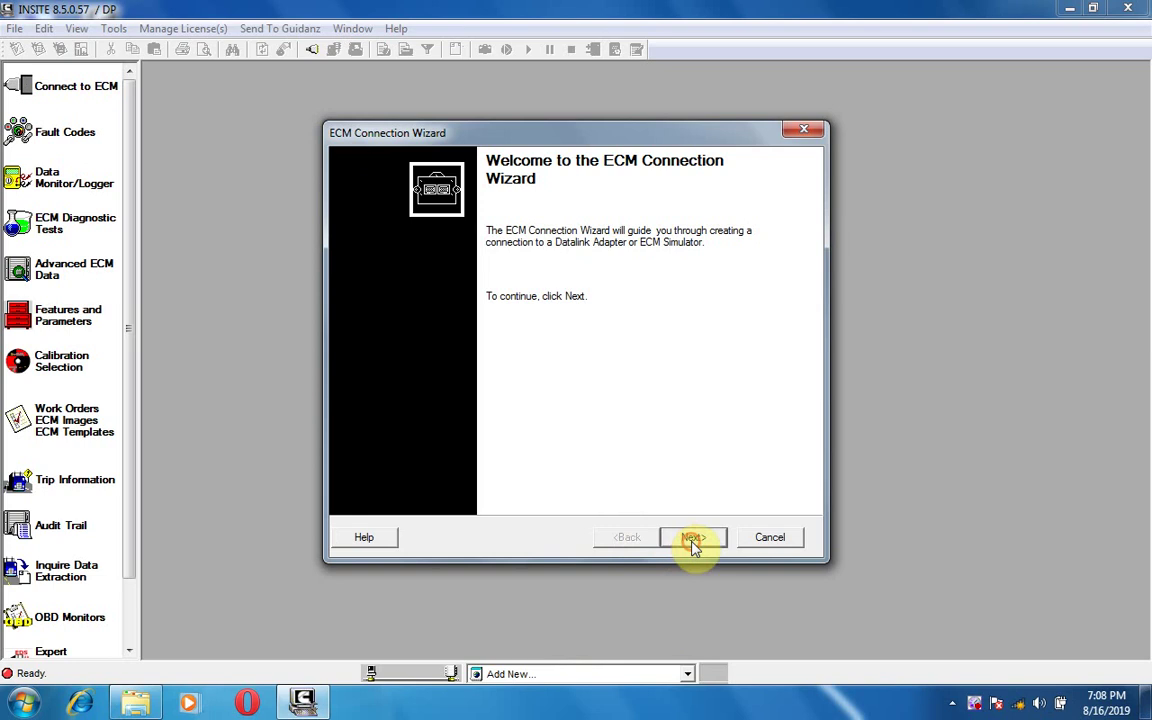
click(693, 539)
click(424, 267)
click(678, 539)
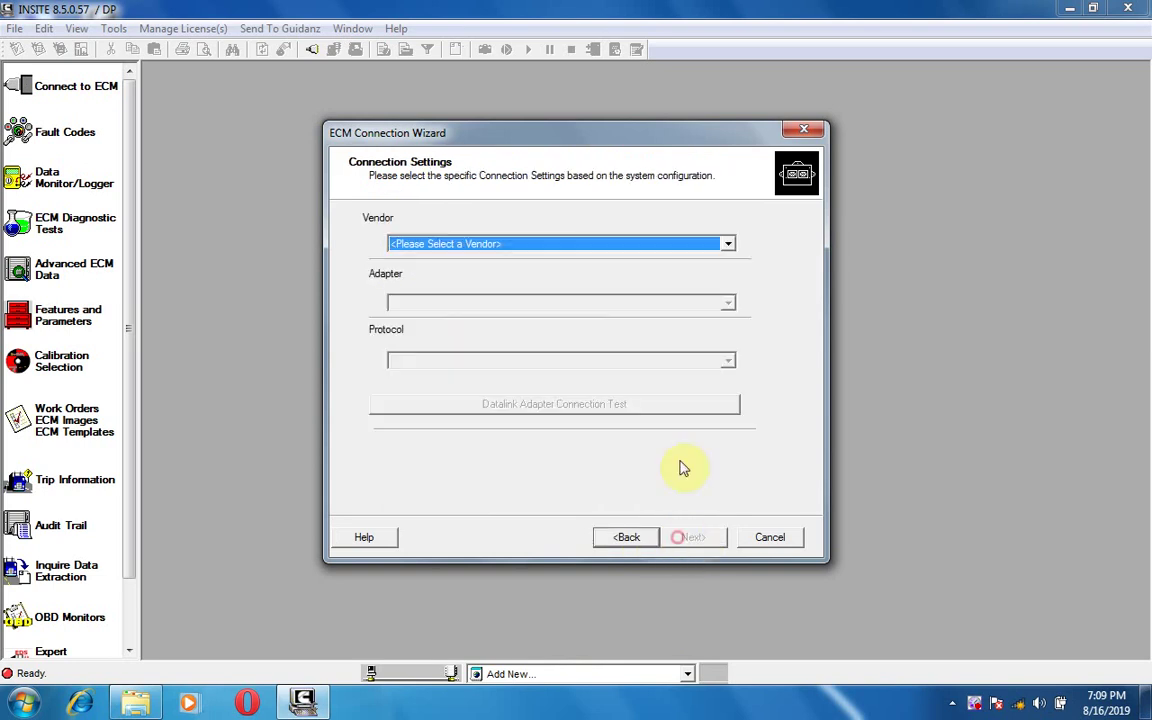
Configure the connection with vendor Cummins Inc. INLINE6, adapter INLINE6,USB and protocol Auto Detect.
click(728, 244)
click(660, 271)
click(645, 302)
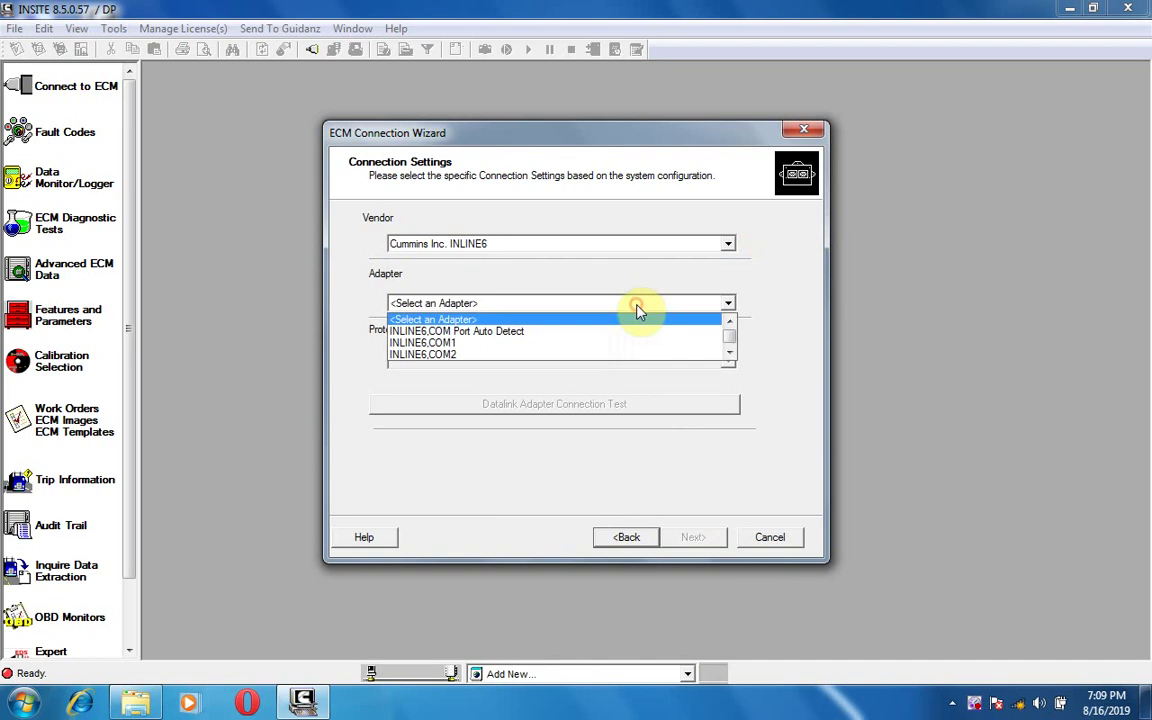
click(730, 358)
click(730, 358)
click(730, 358)
click(730, 358)
click(730, 358)
click(730, 358)
click(703, 355)
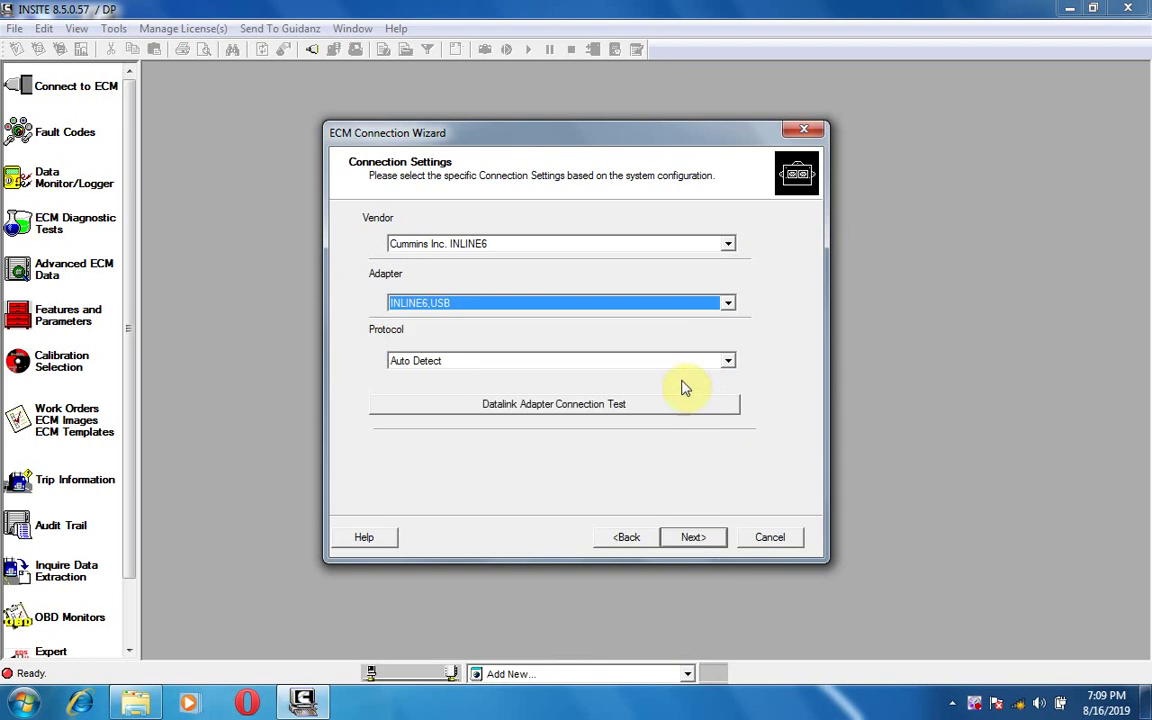
click(692, 363)
click(693, 368)
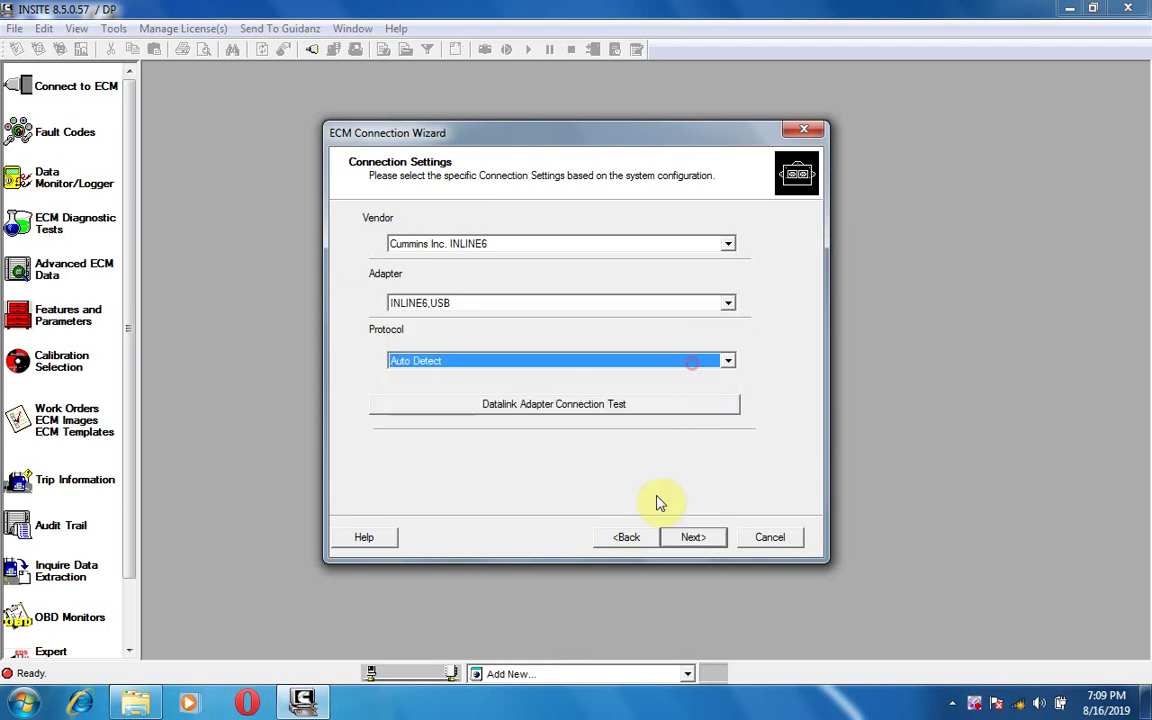
Complete the ECM Connection Wizard with the new connection made active.
click(690, 537)
click(690, 539)
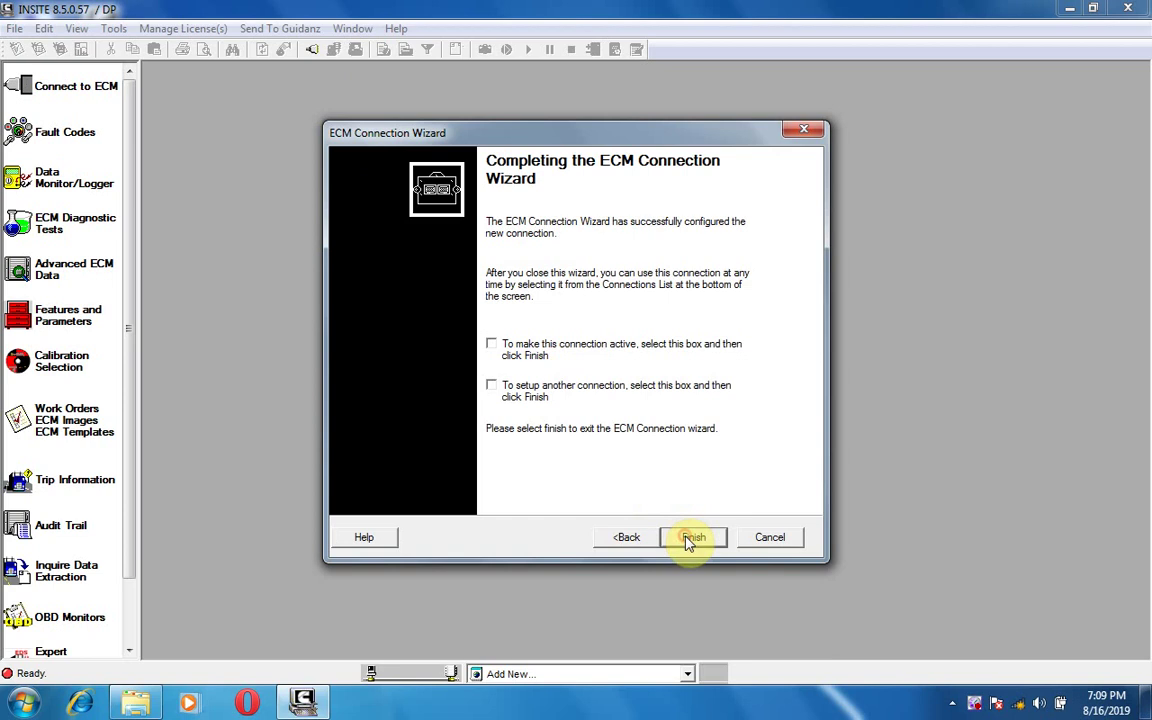
click(494, 345)
click(688, 538)
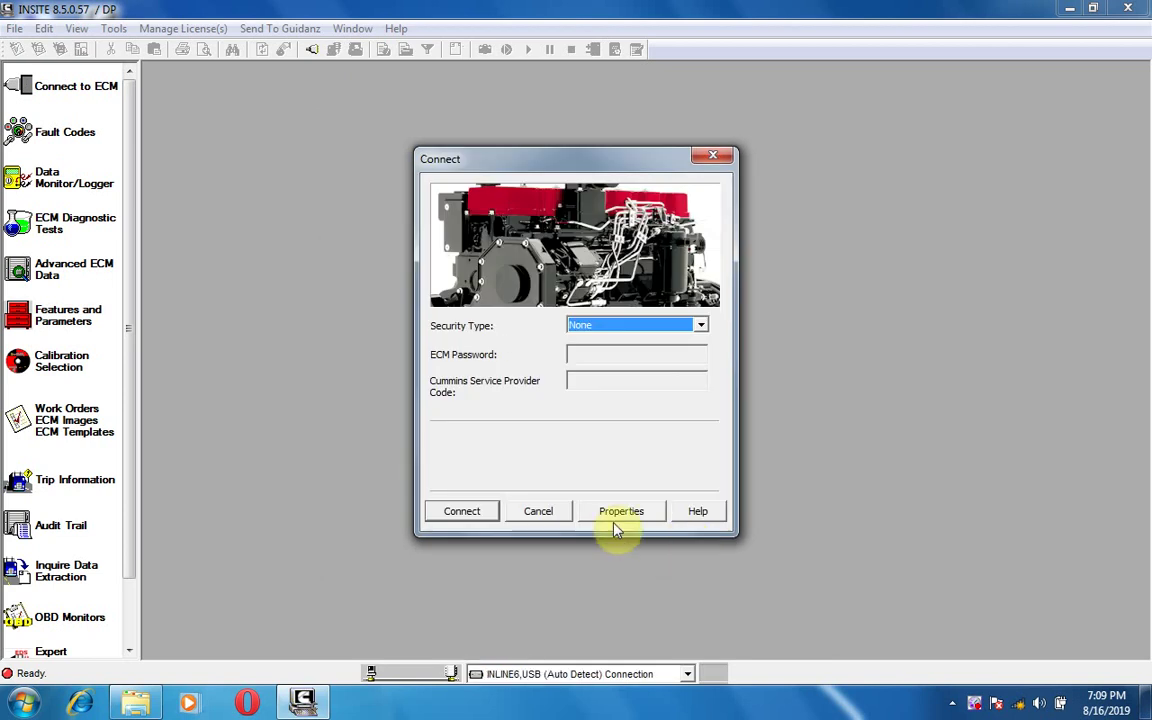
Connect to the ECM with security type None and accept the new work order.
click(489, 512)
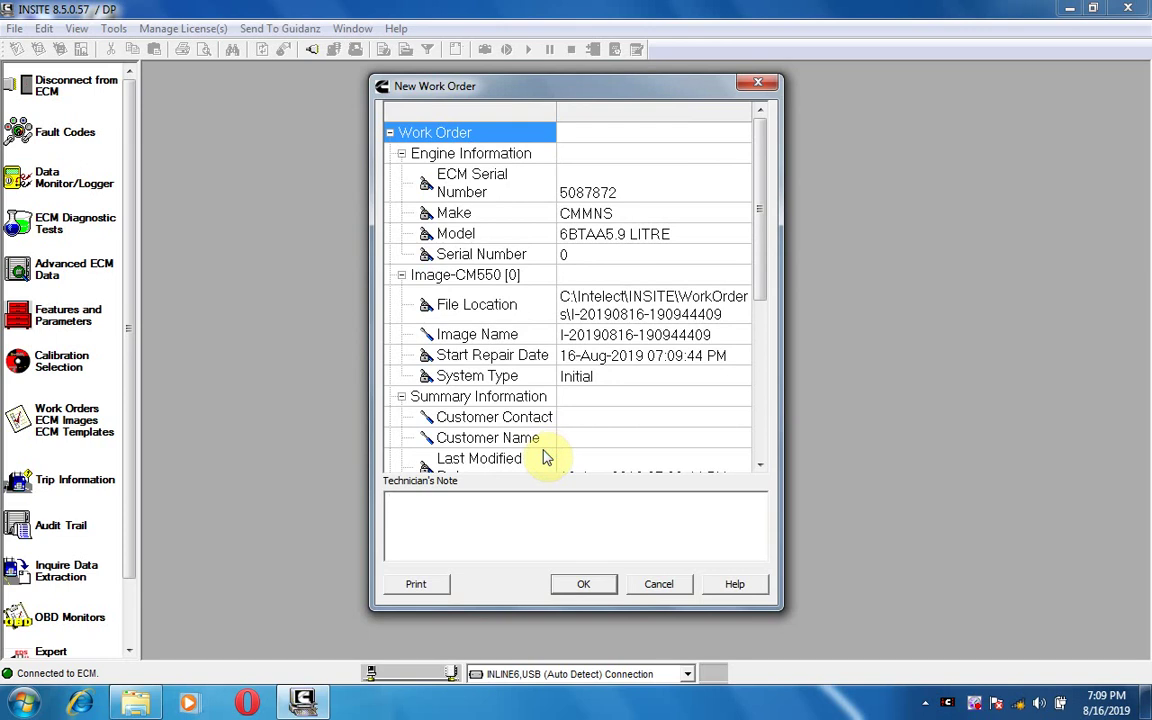
click(582, 583)
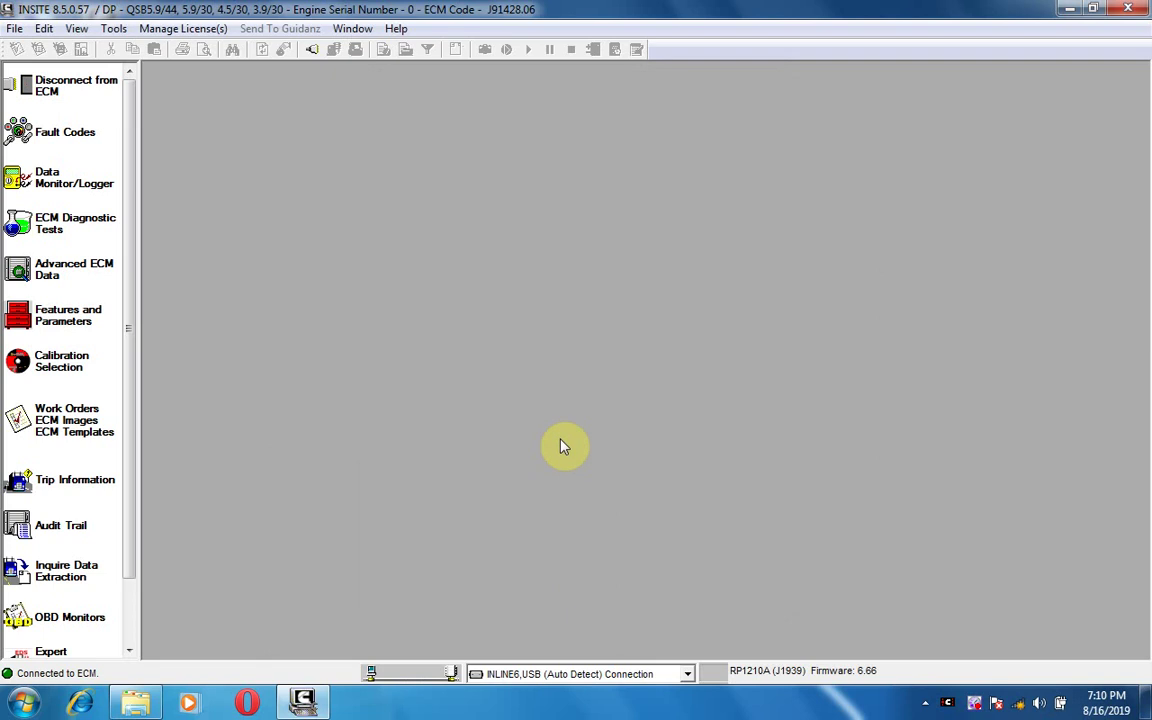
Display the ECM's fault codes and enlarge their pane to show more of the list.
click(80, 143)
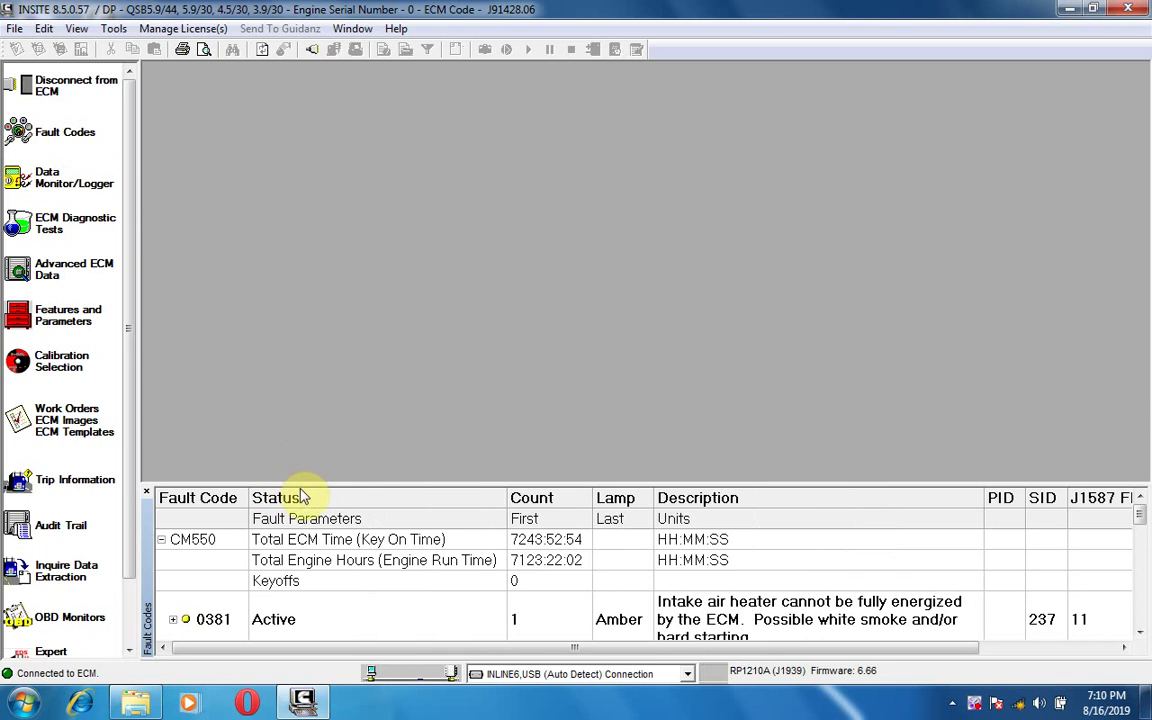
drag(298, 486, 355, 200)
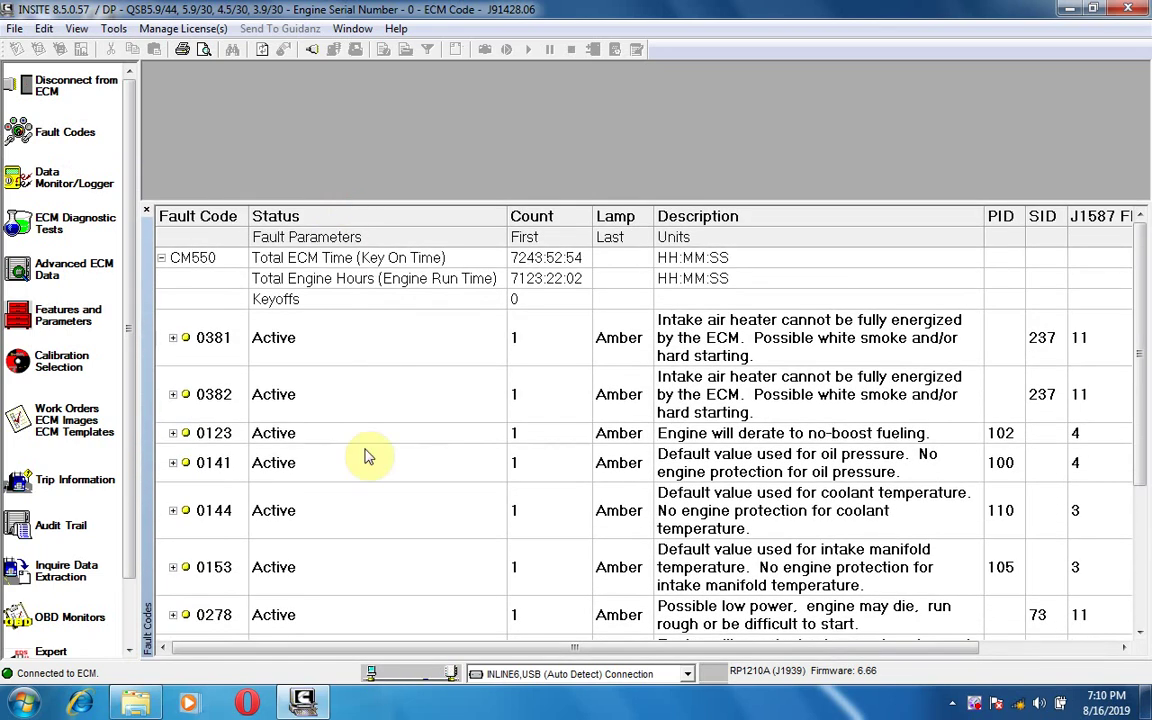